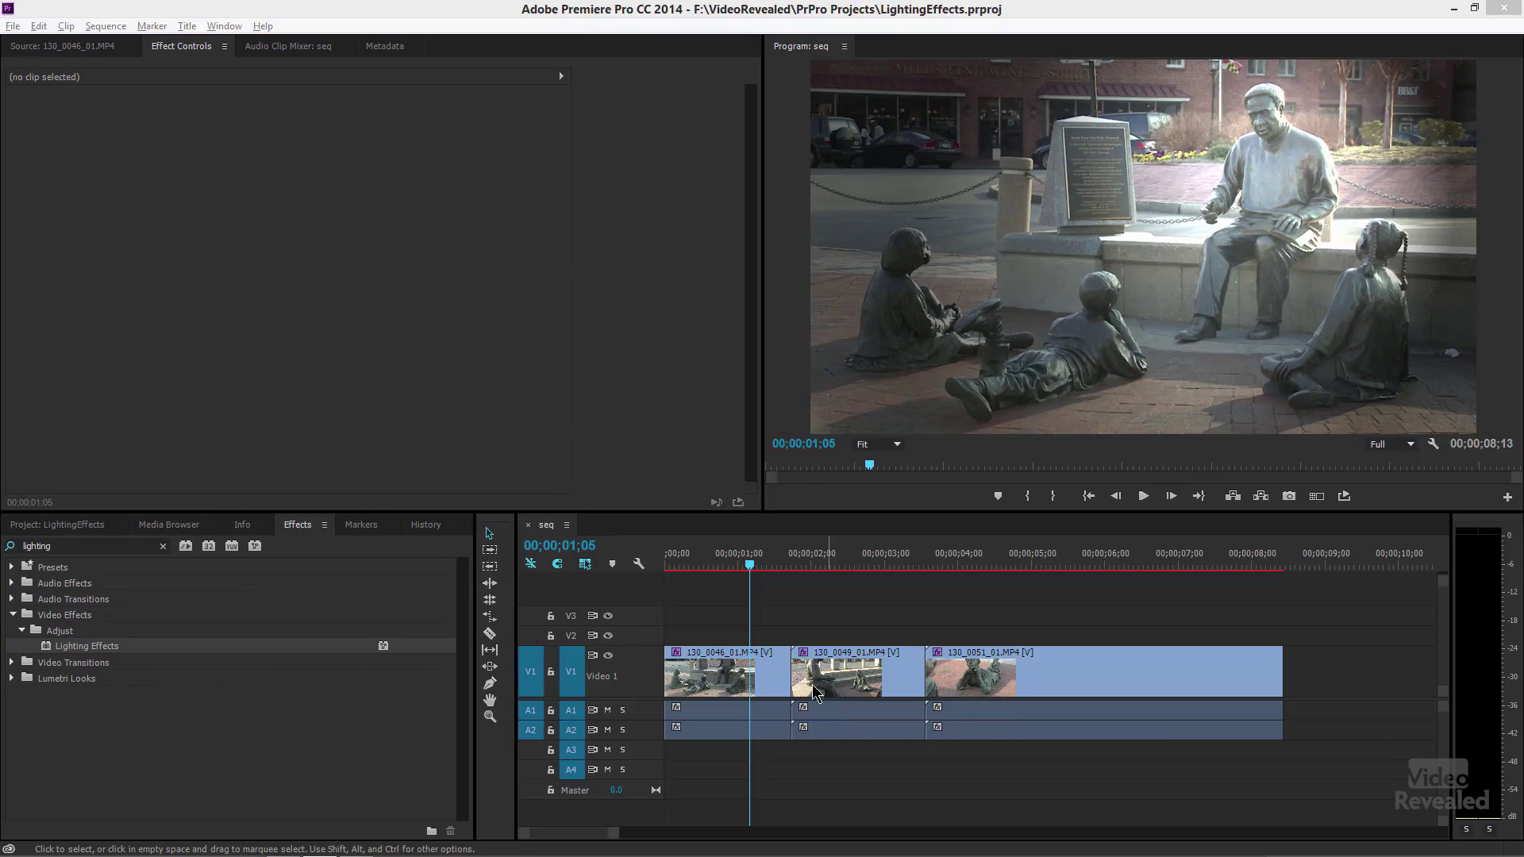
# Play the sequence, then compare the boy statue clip with its Lighting Effects off and on.
pyautogui.moveTo(701, 566); pyautogui.dragTo(693, 570)
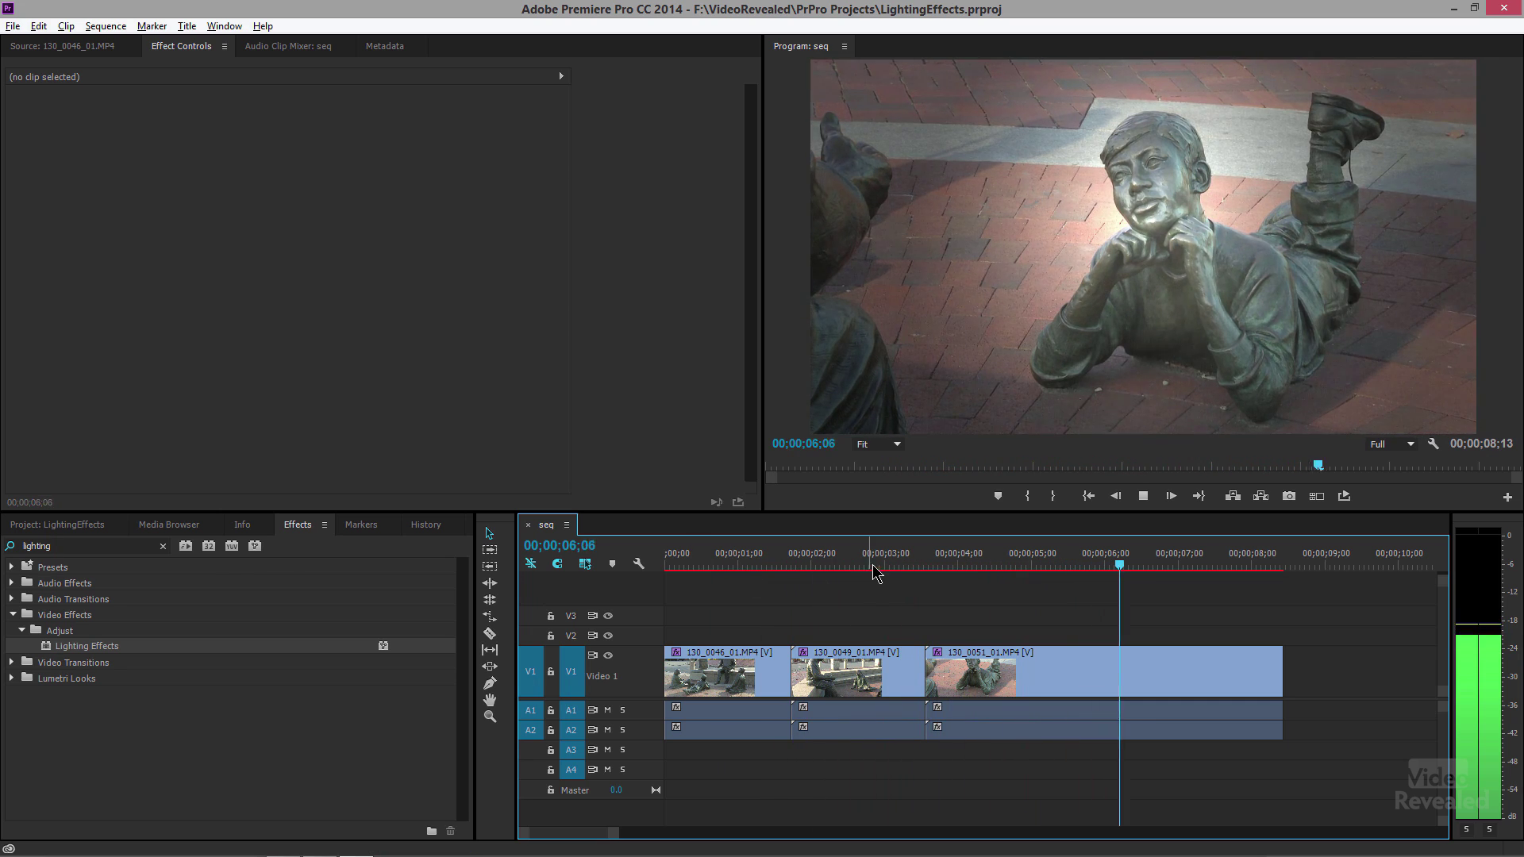
pyautogui.press('space')
pyautogui.click(1048, 663)
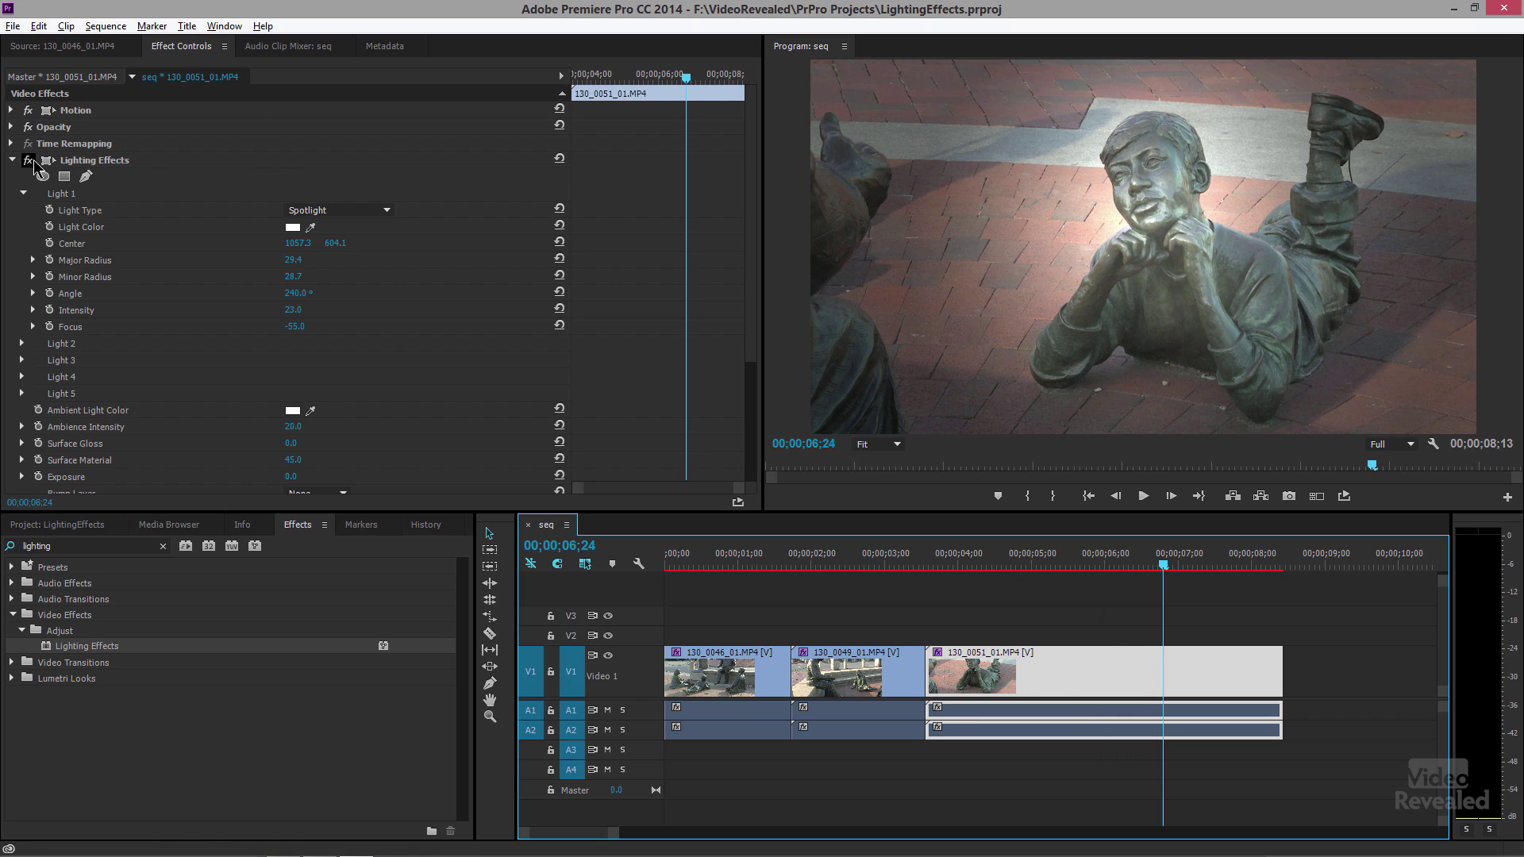
pyautogui.click(28, 161)
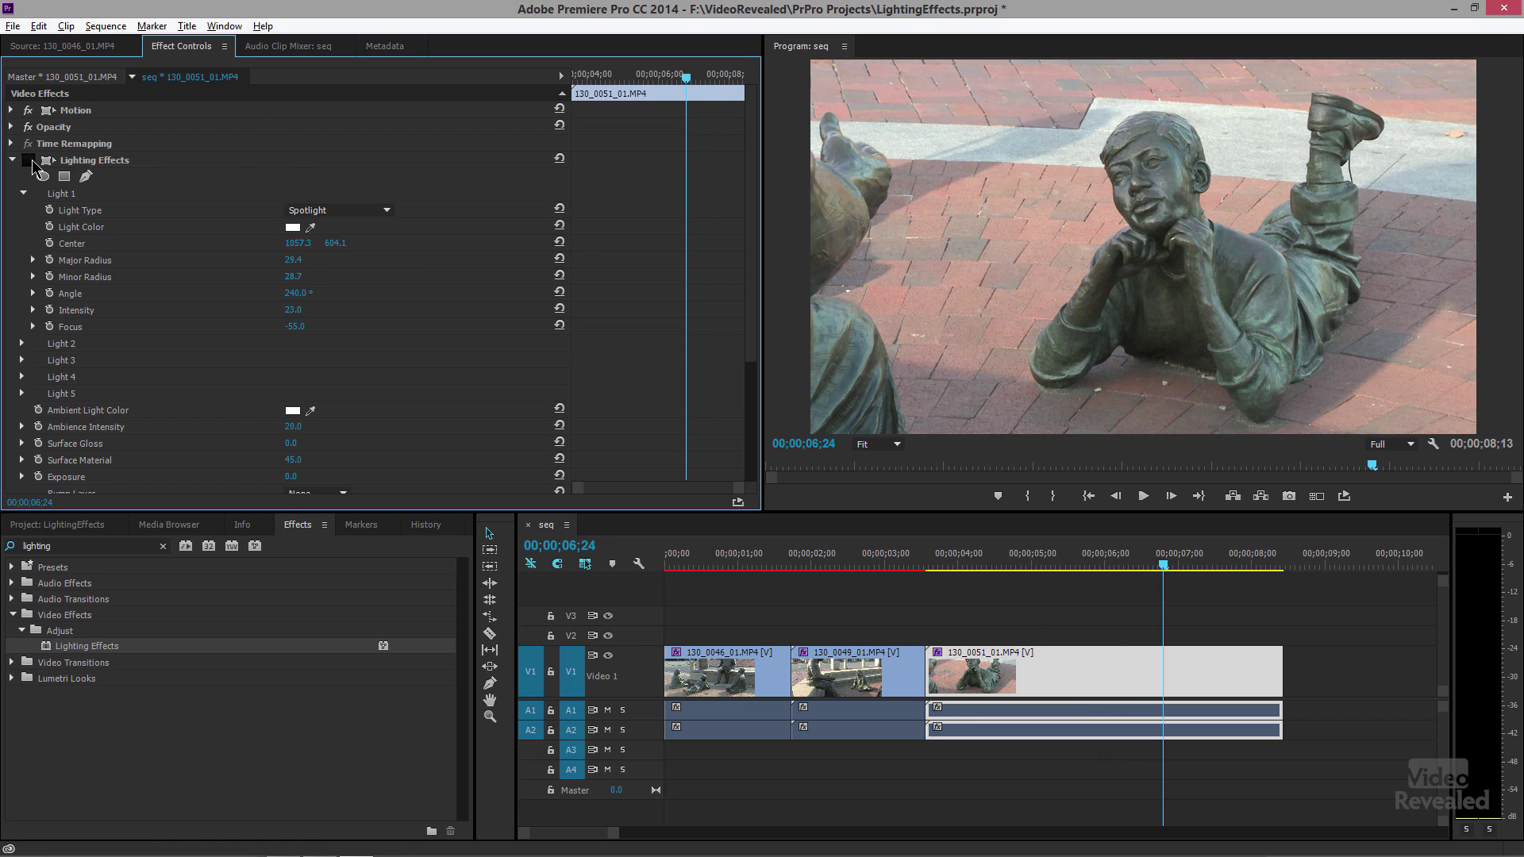
pyautogui.click(29, 160)
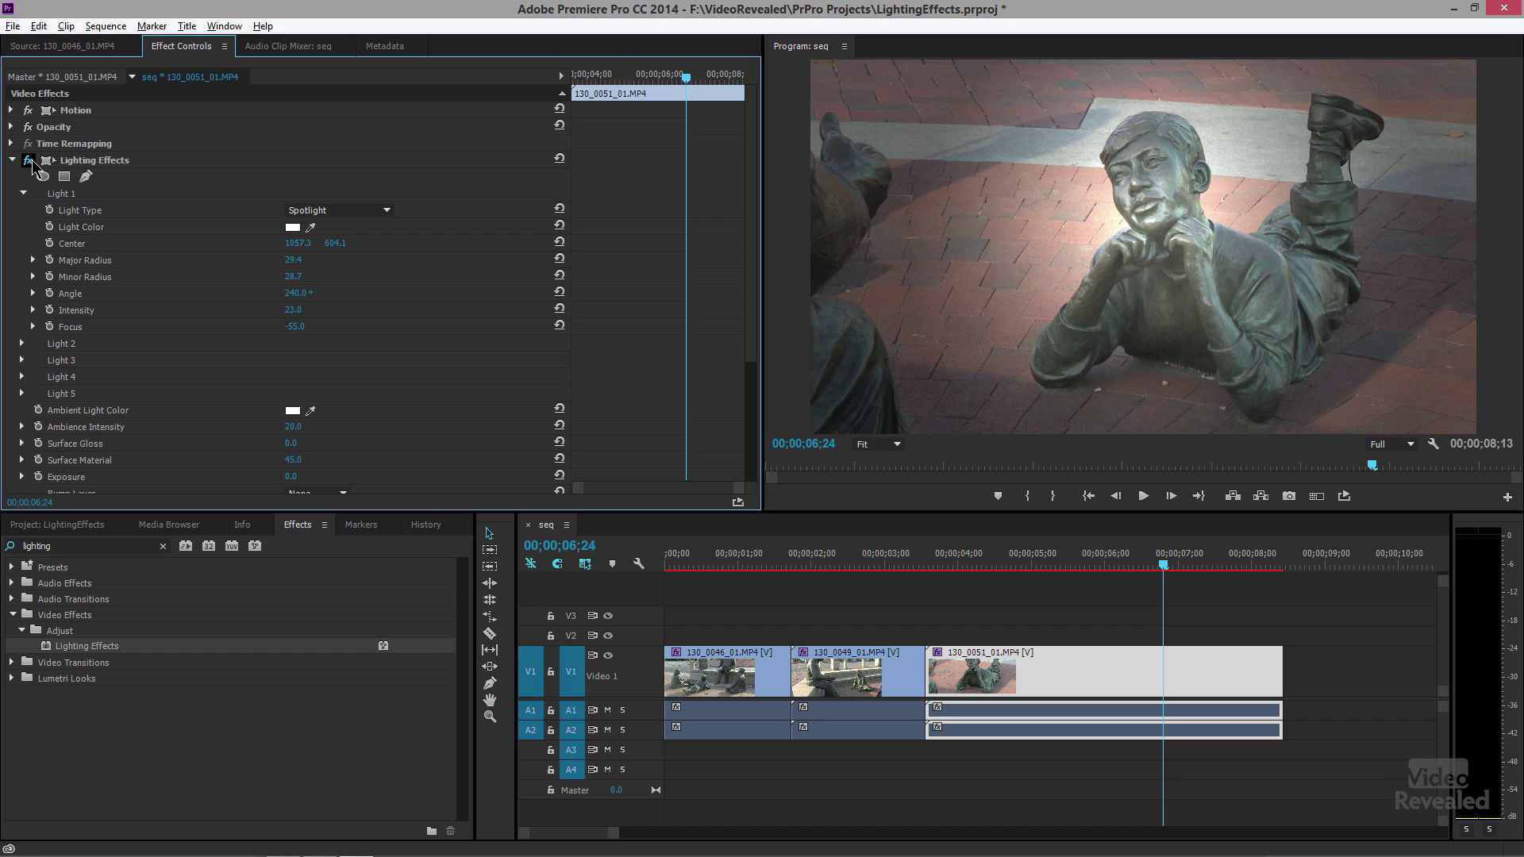
pyautogui.click(29, 160)
pyautogui.click(29, 160)
# Compare seated man clip 130_0049_01.MP4 with its Lighting Effects off and on.
pyautogui.moveTo(982, 563); pyautogui.dragTo(840, 565)
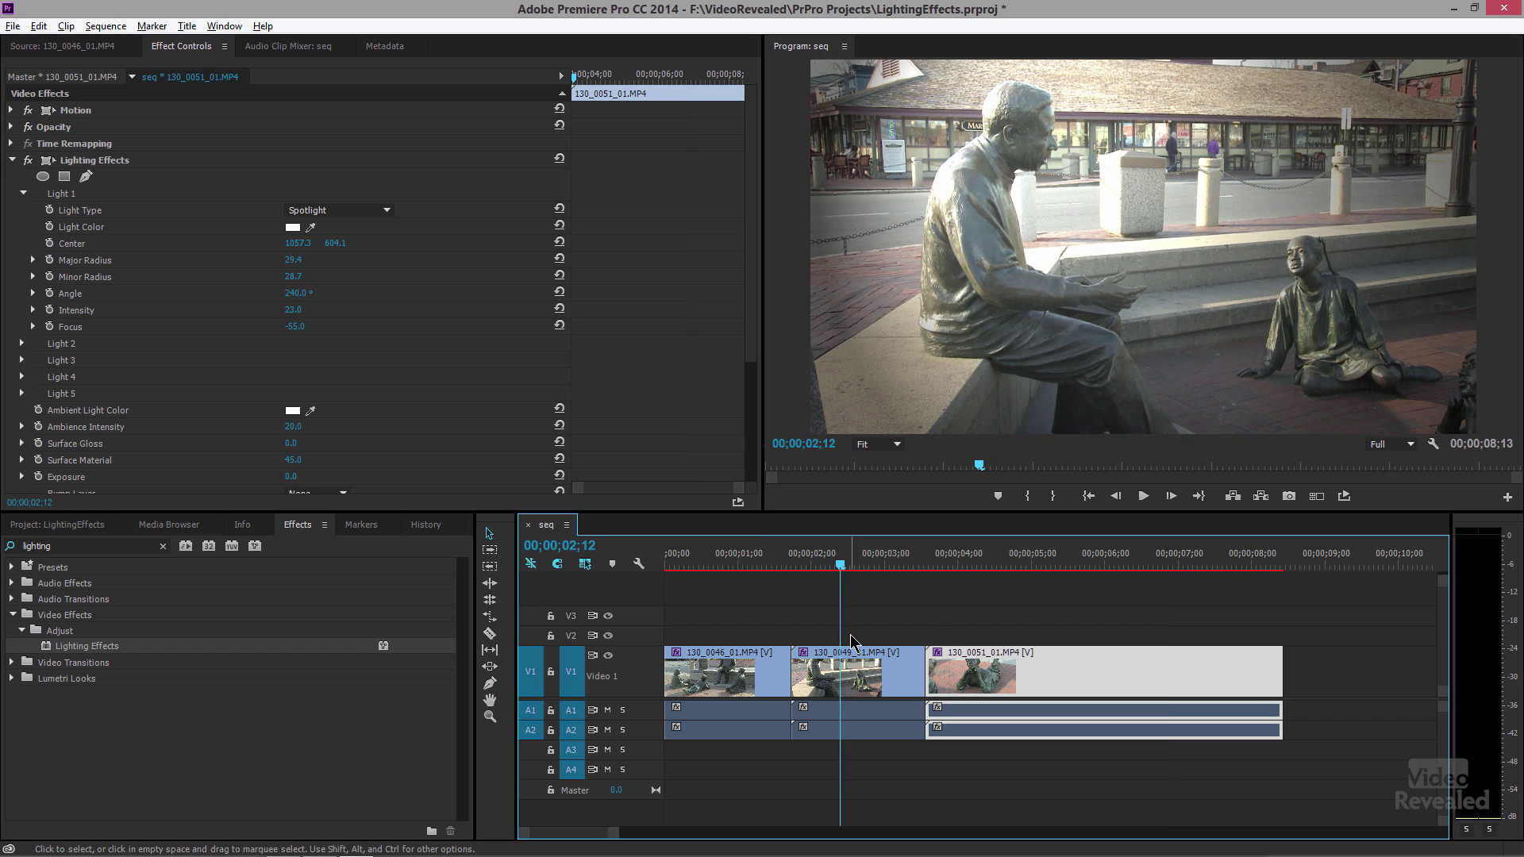
pyautogui.click(855, 667)
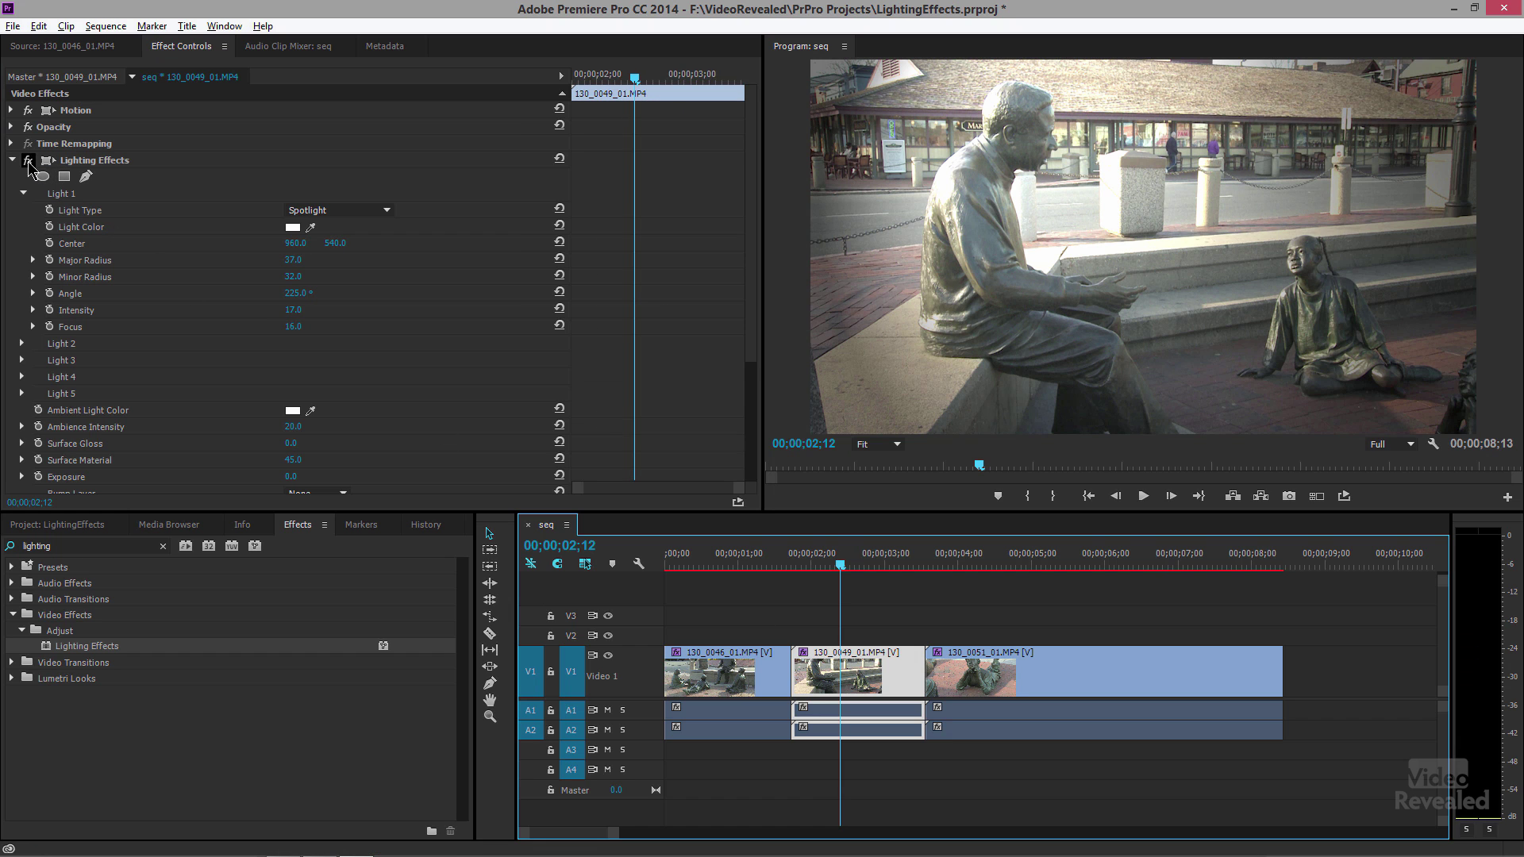
pyautogui.click(28, 161)
pyautogui.click(29, 160)
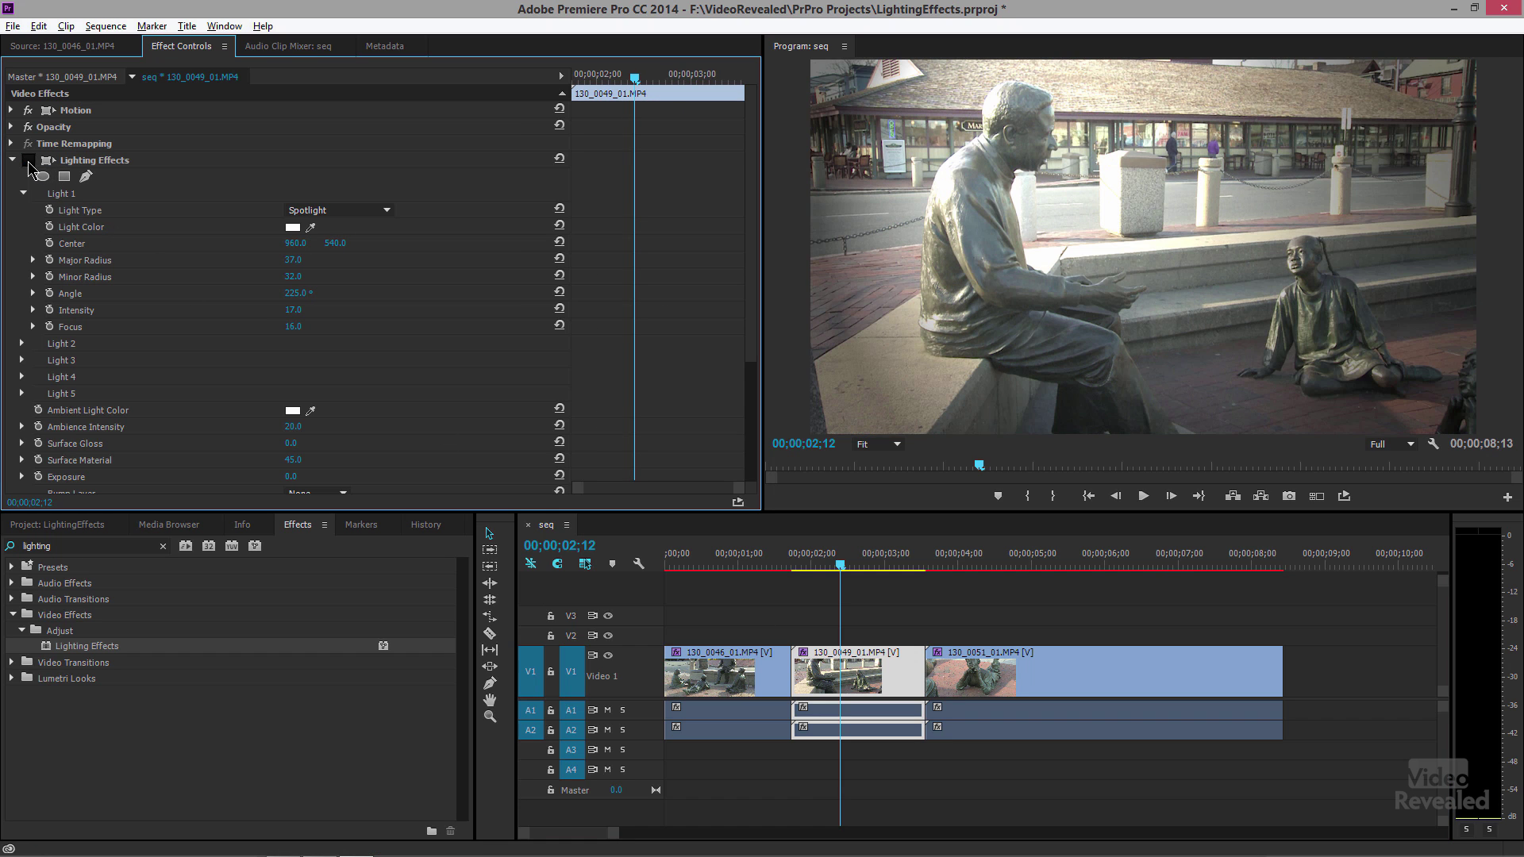
# Compare the reading statue clip 130_0046_01.MP4 with its Lighting Effects off and on.
pyautogui.click(714, 565)
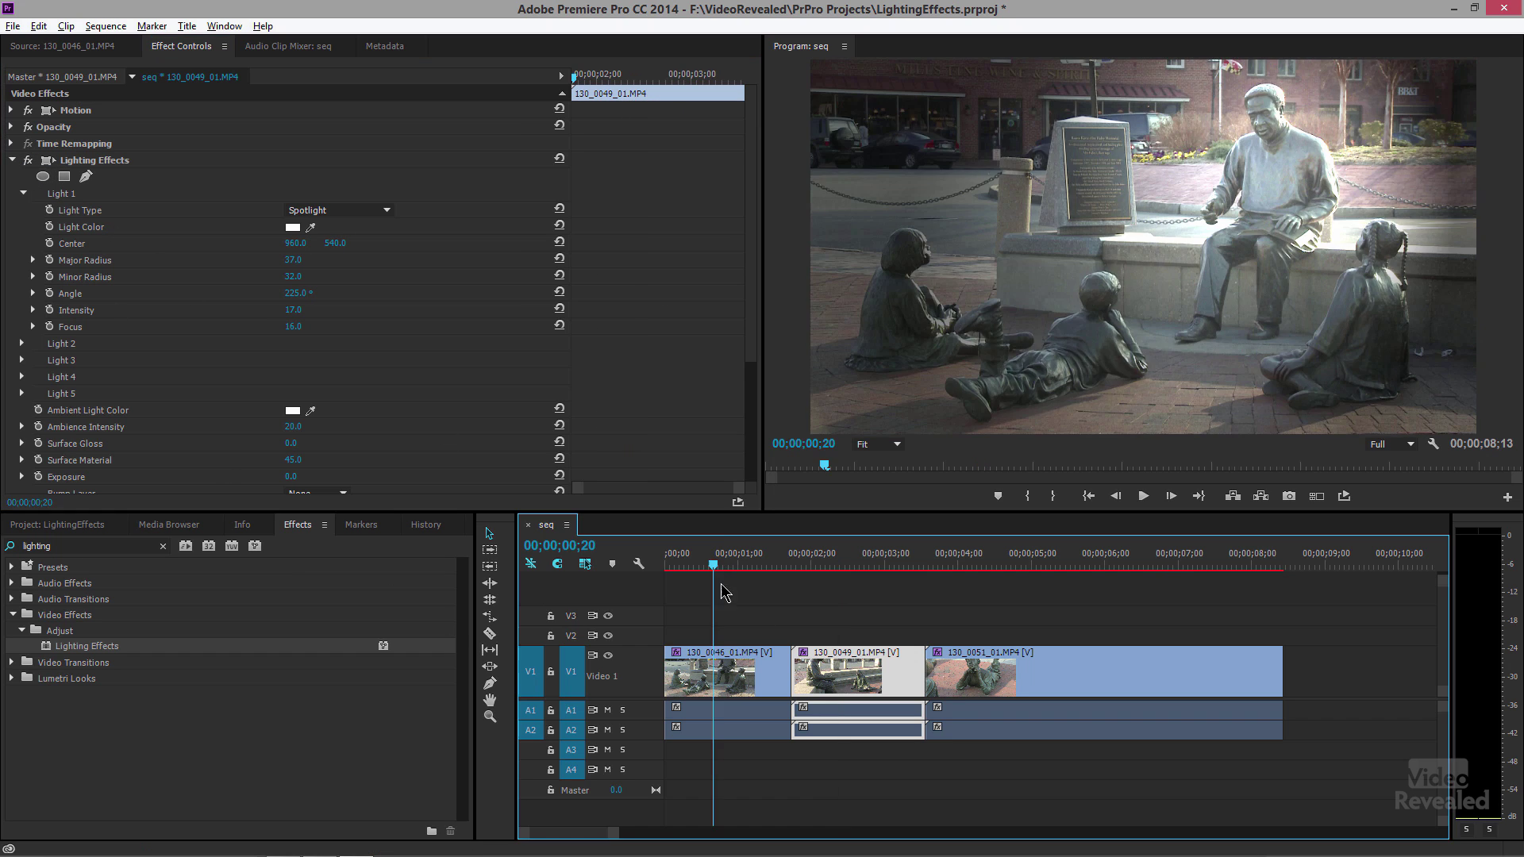
pyautogui.click(715, 675)
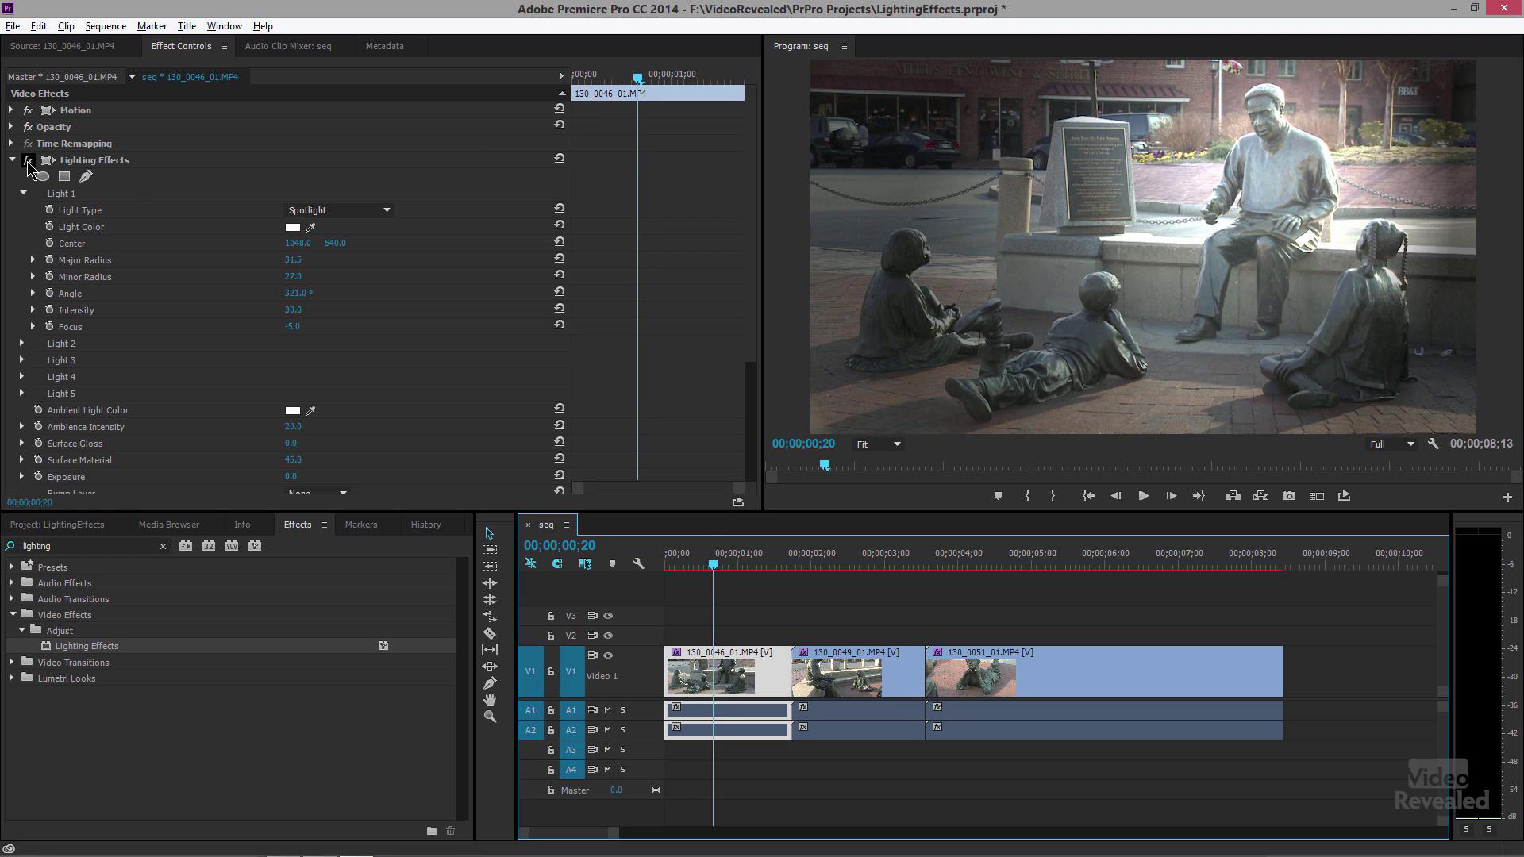
pyautogui.click(28, 160)
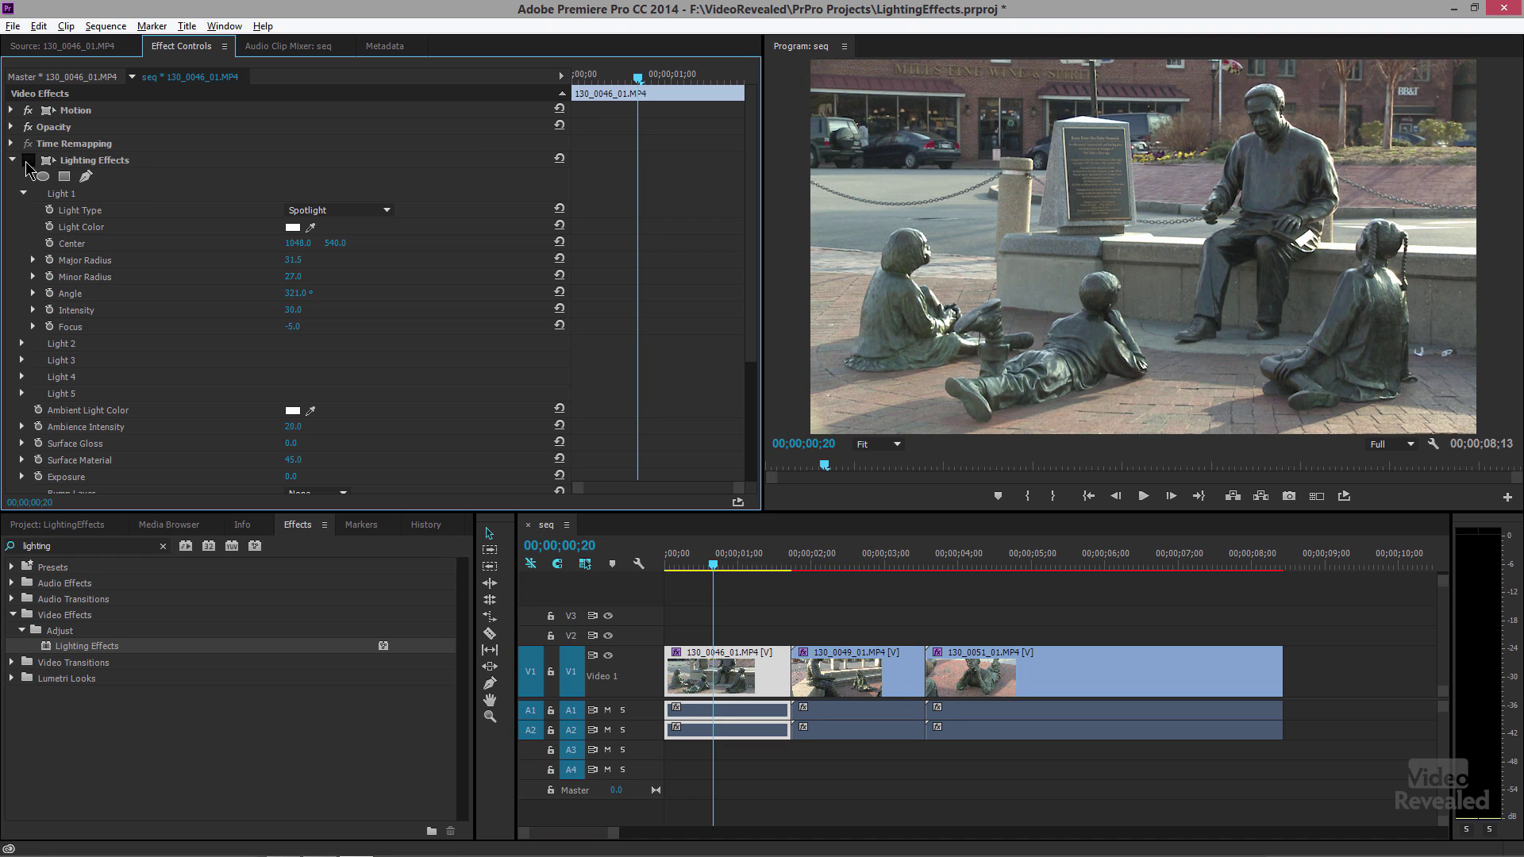
pyautogui.click(29, 161)
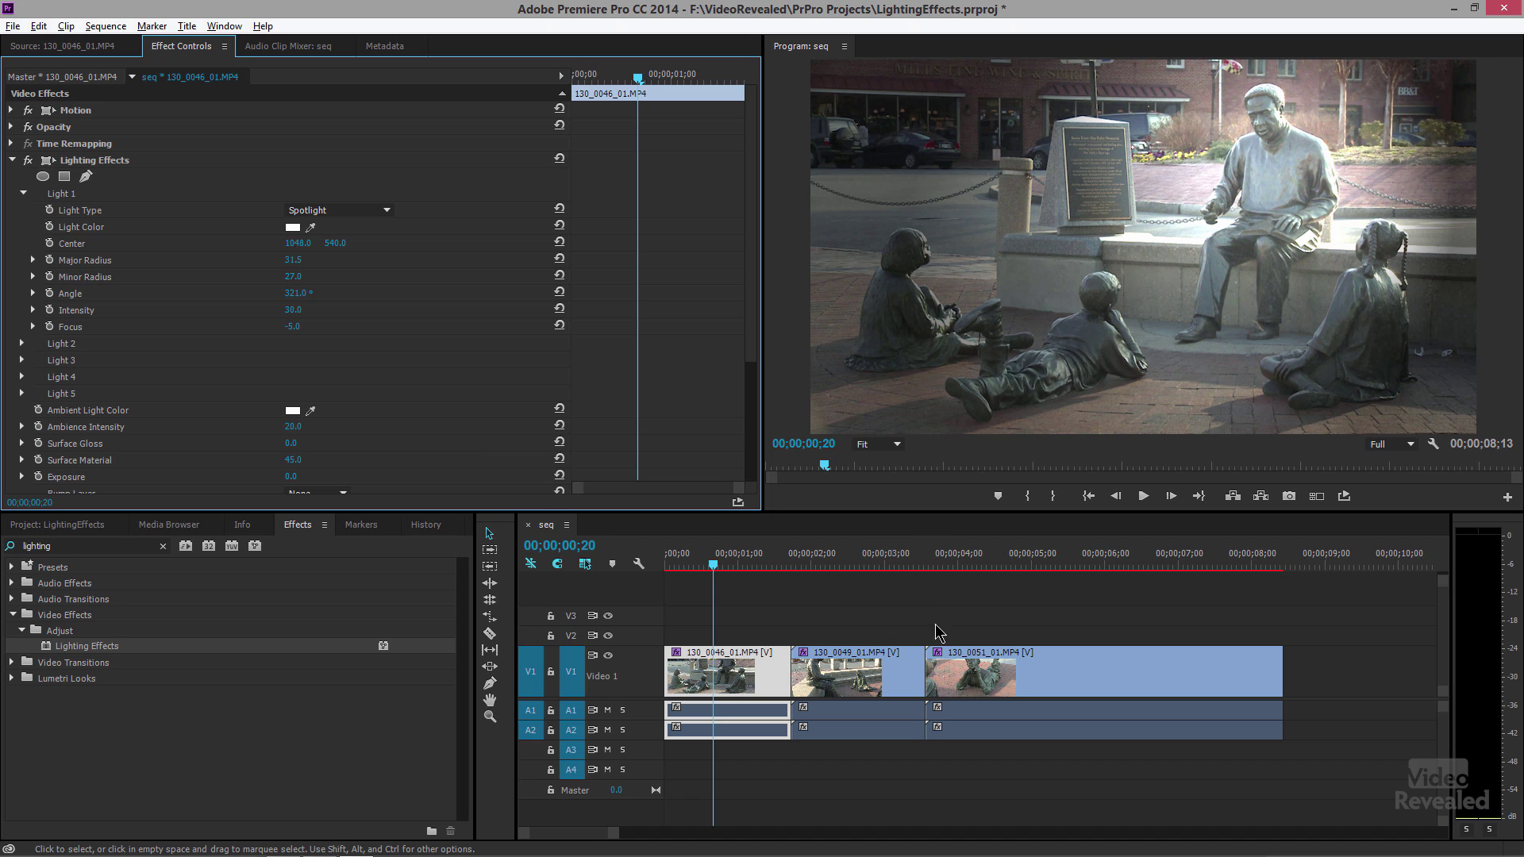
# Delete the Lighting Effects from boy statue clip 130_0051_01.MP4, then drag a fresh Lighting Effects onto it.
pyautogui.click(997, 566)
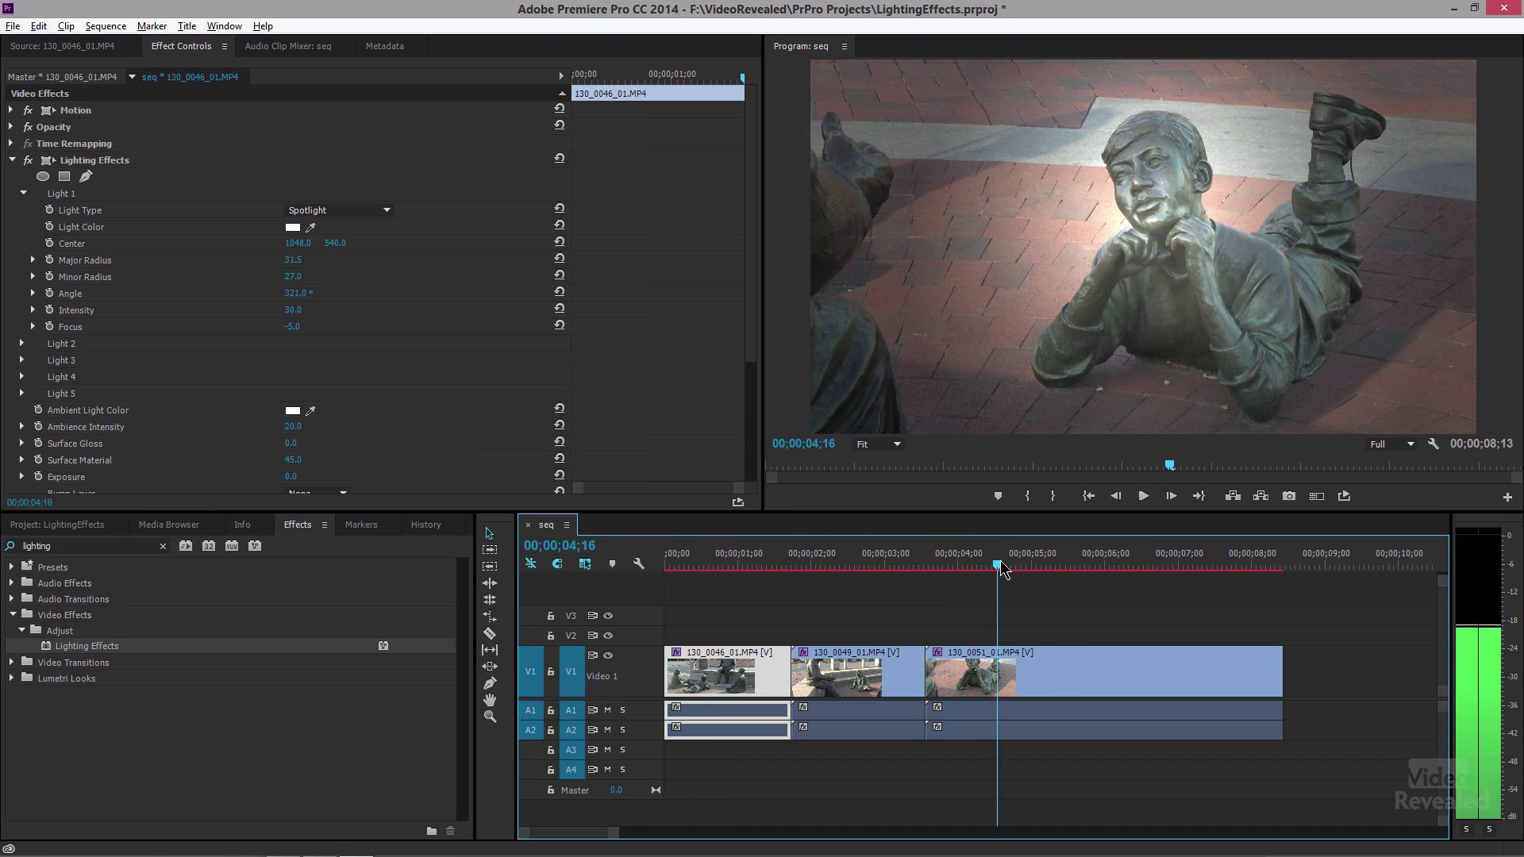
pyautogui.click(1056, 684)
pyautogui.click(83, 161)
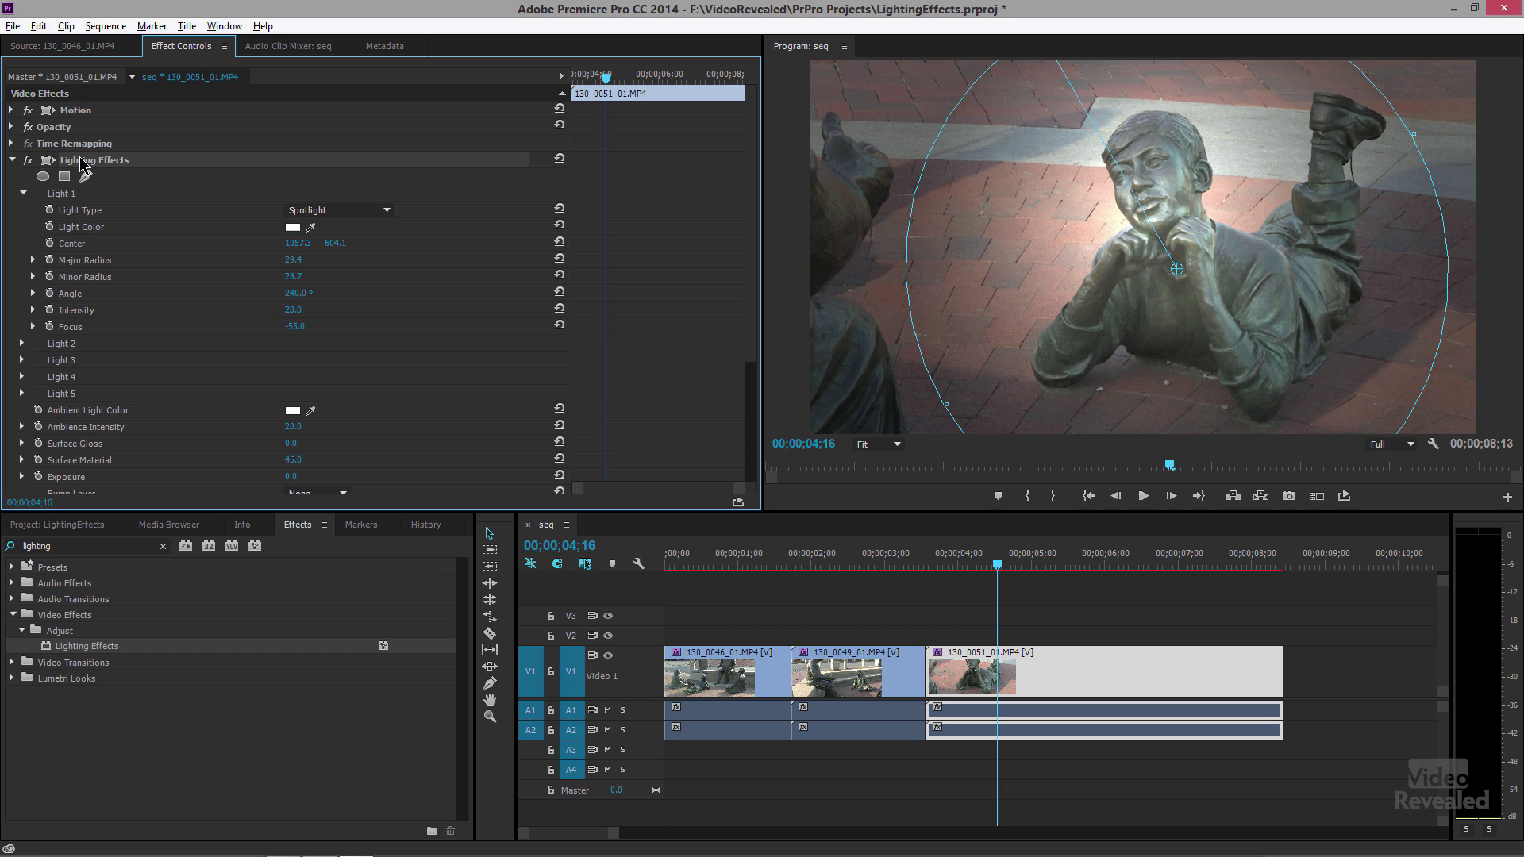
pyautogui.press('Delete')
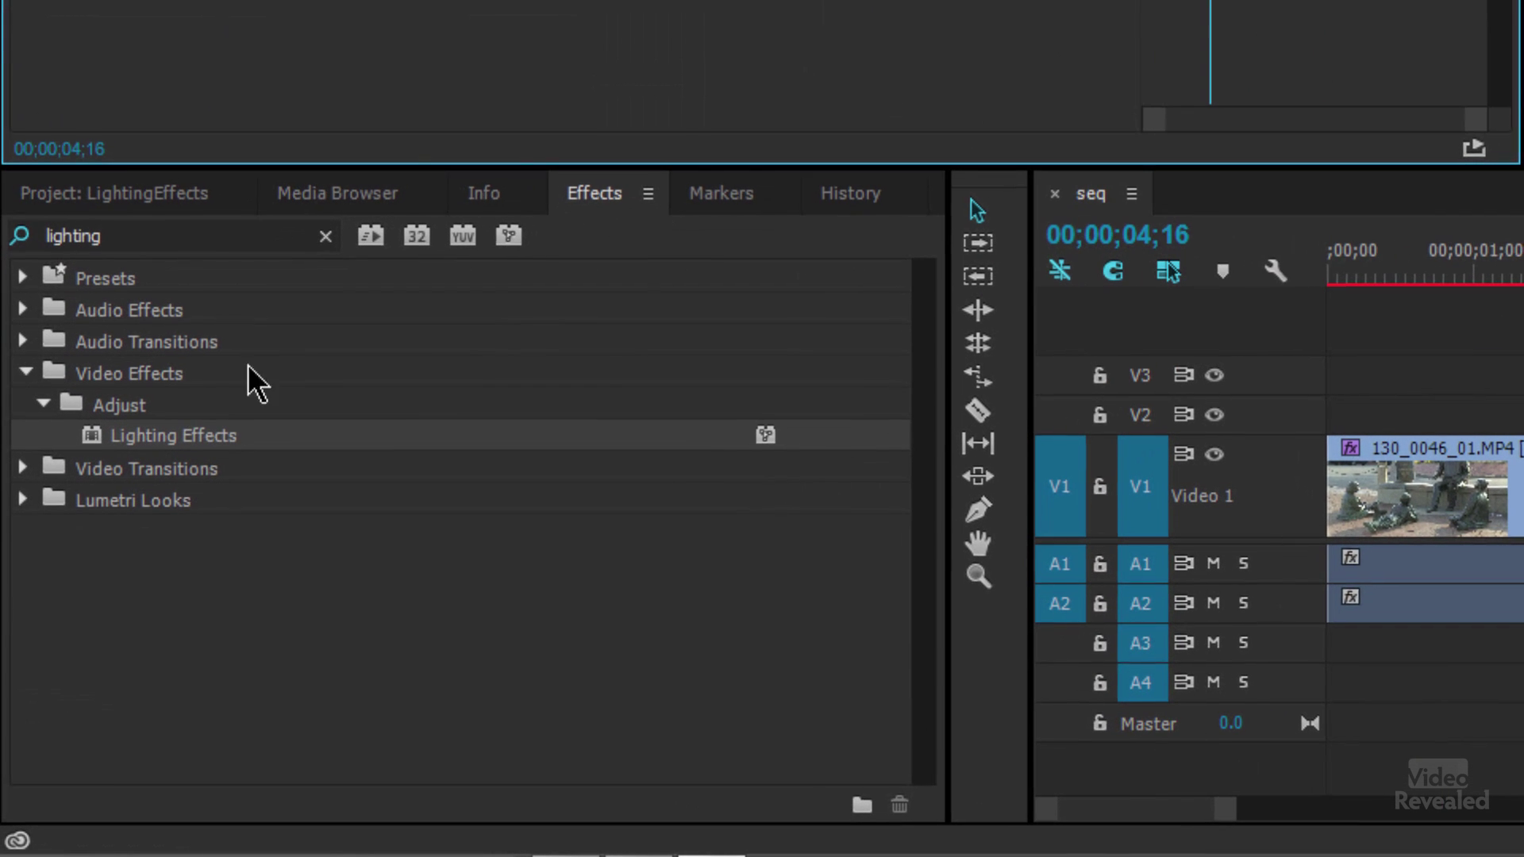
pyautogui.click(597, 208)
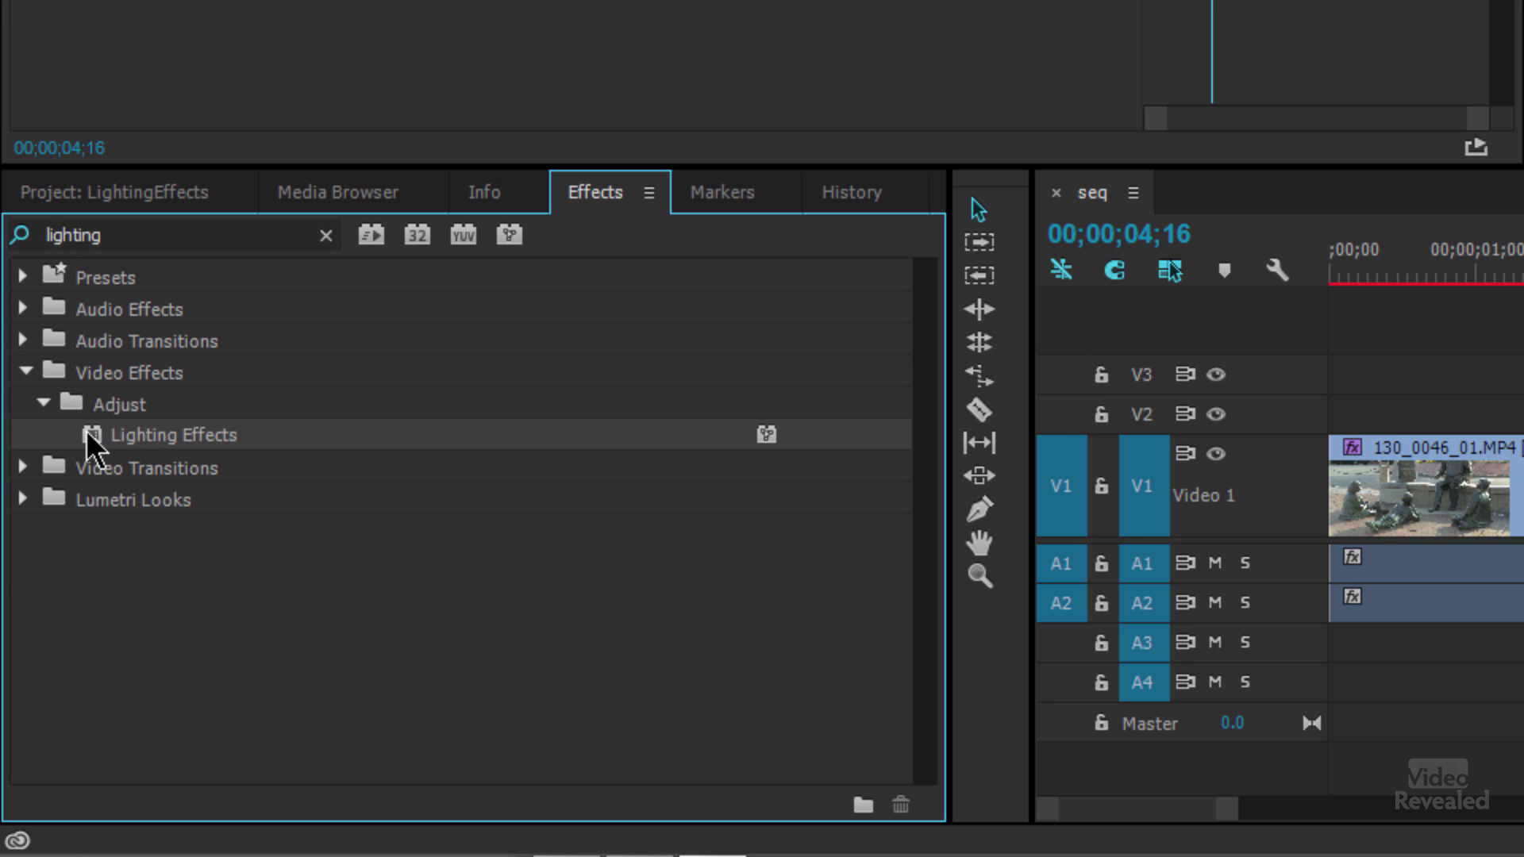
pyautogui.moveTo(85, 431); pyautogui.dragTo(1523, 511)
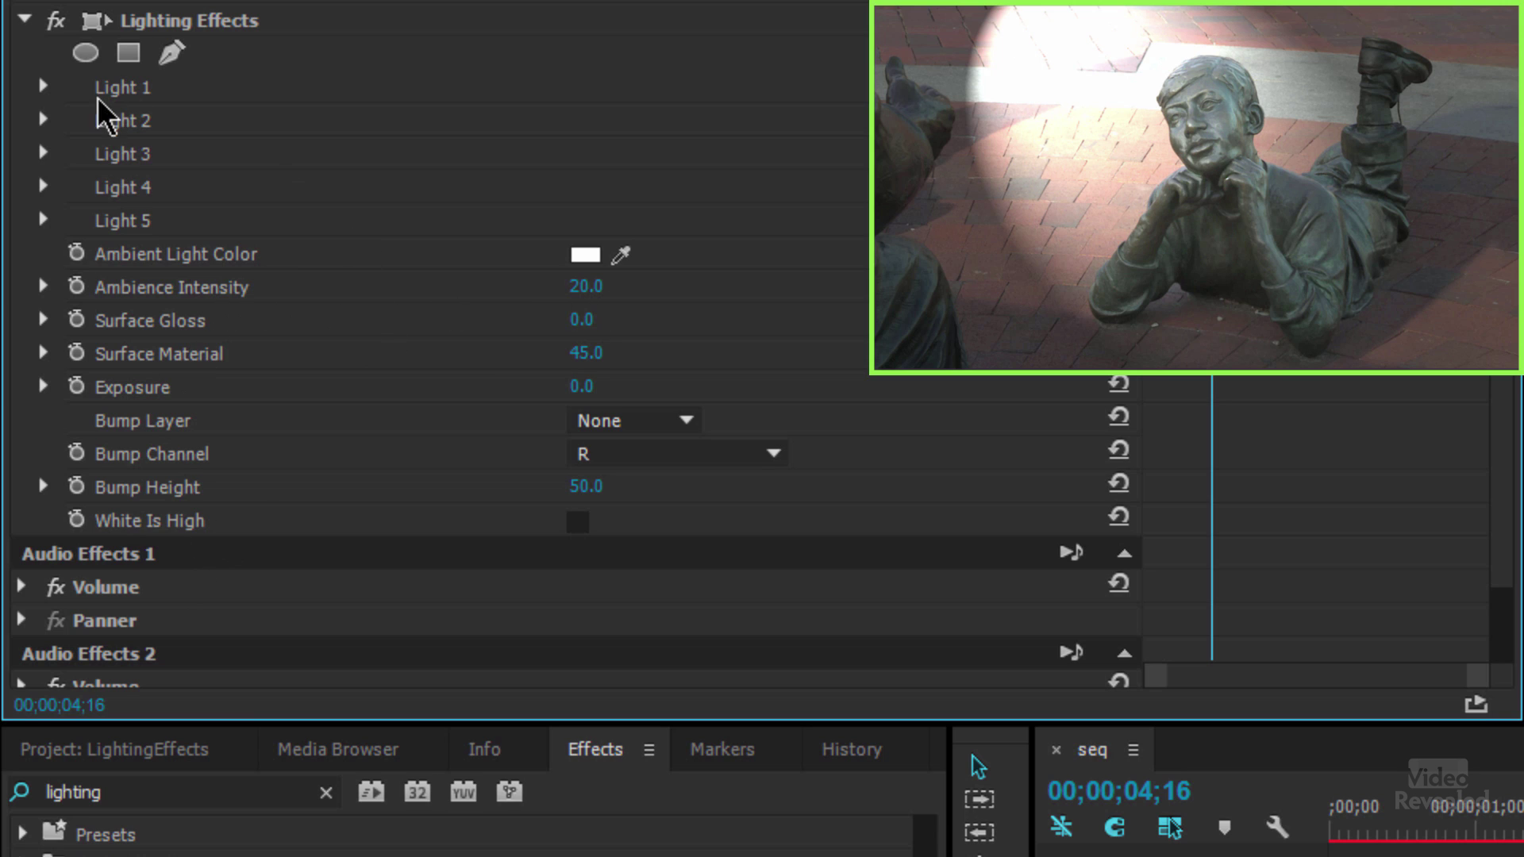
# Preview Light 1 as Directional and Omni, restore it to Spotlight, and nudge it left.
pyautogui.click(44, 88)
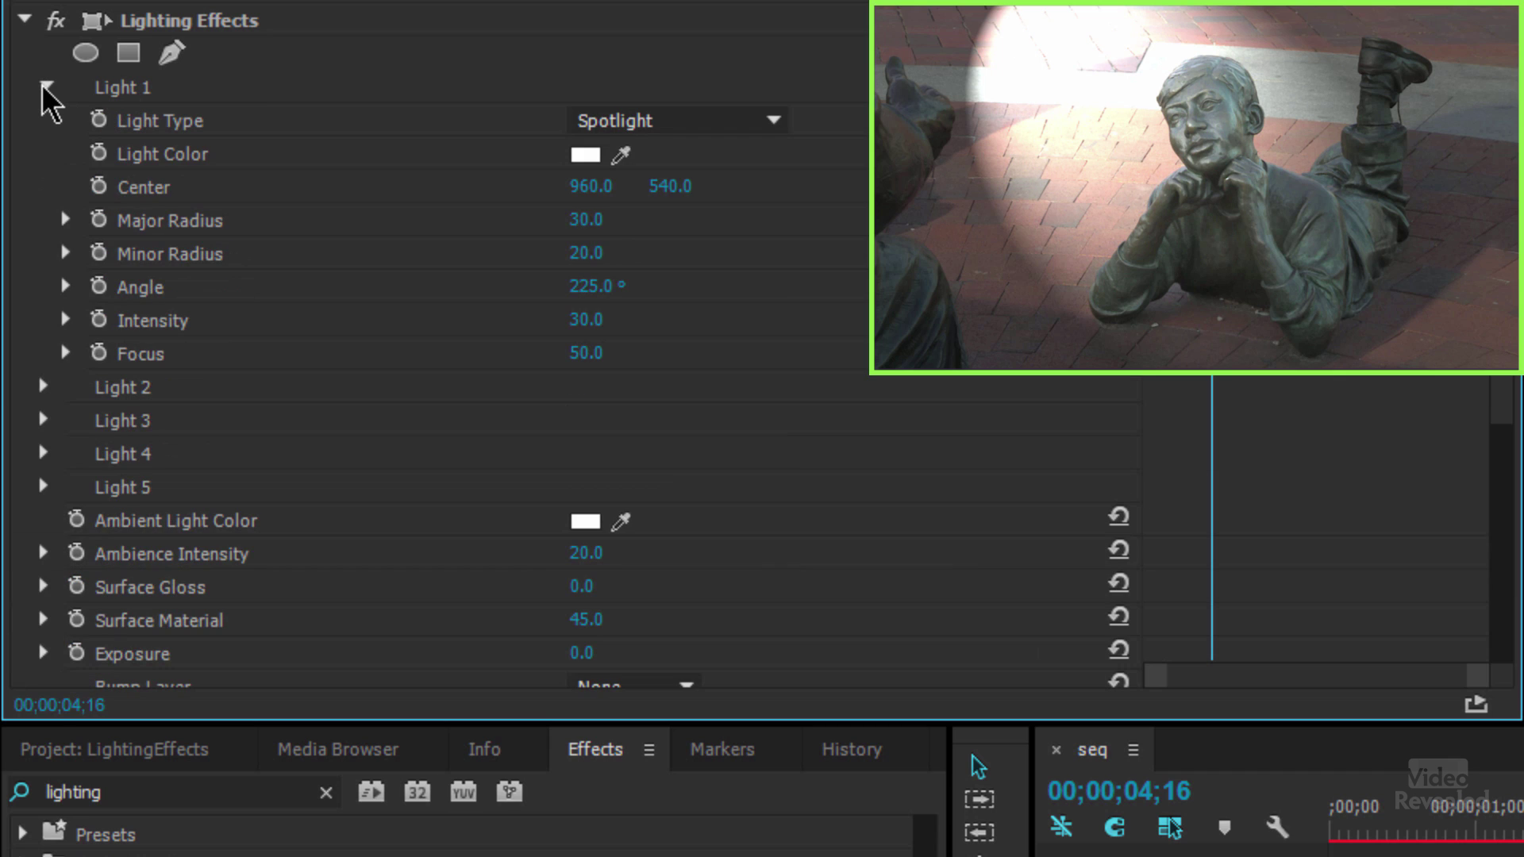
pyautogui.click(774, 121)
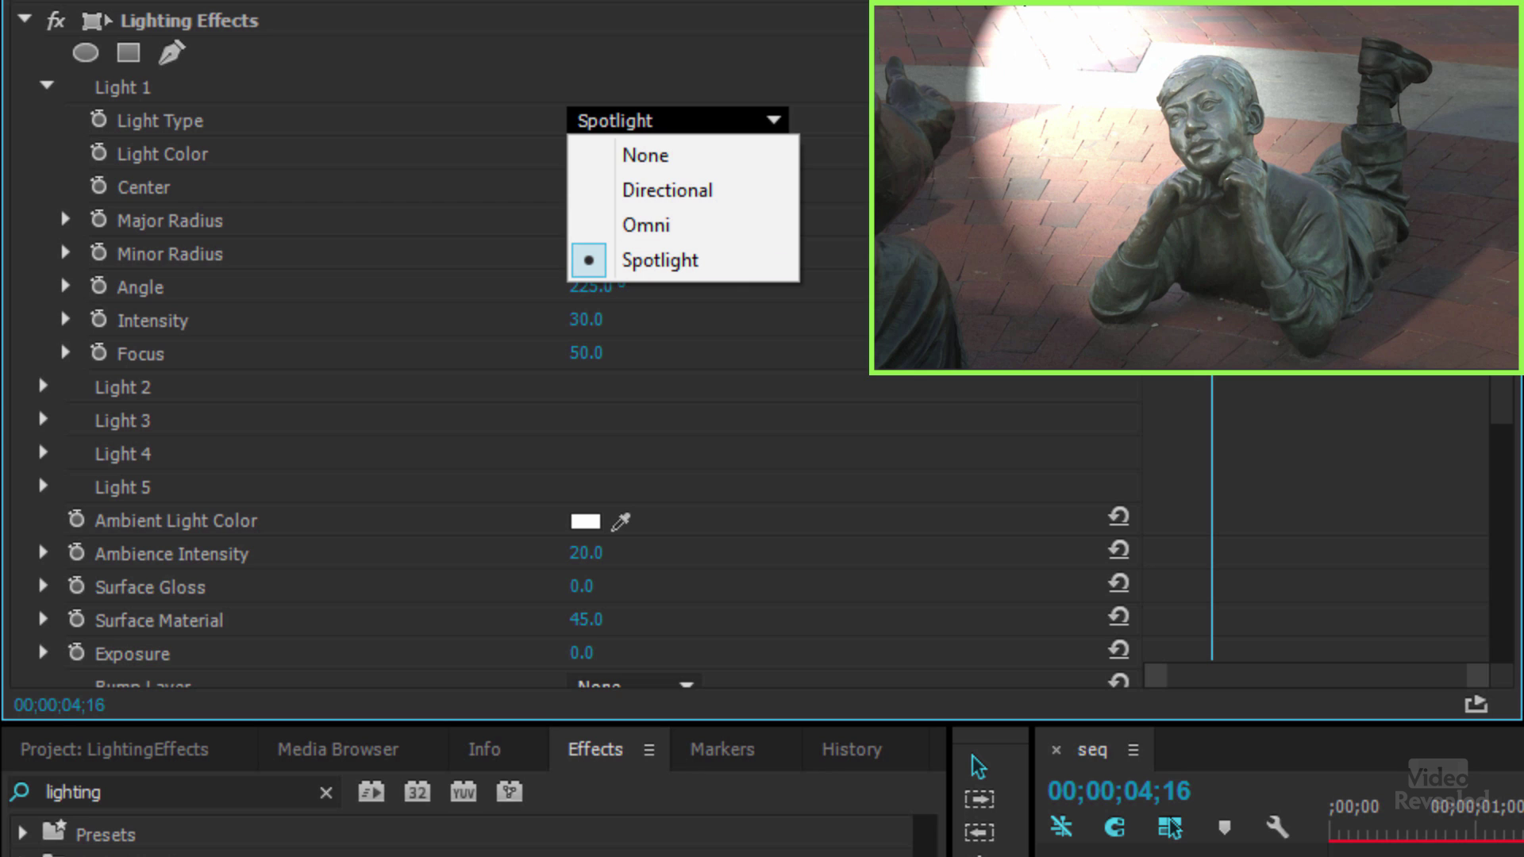
pyautogui.click(710, 192)
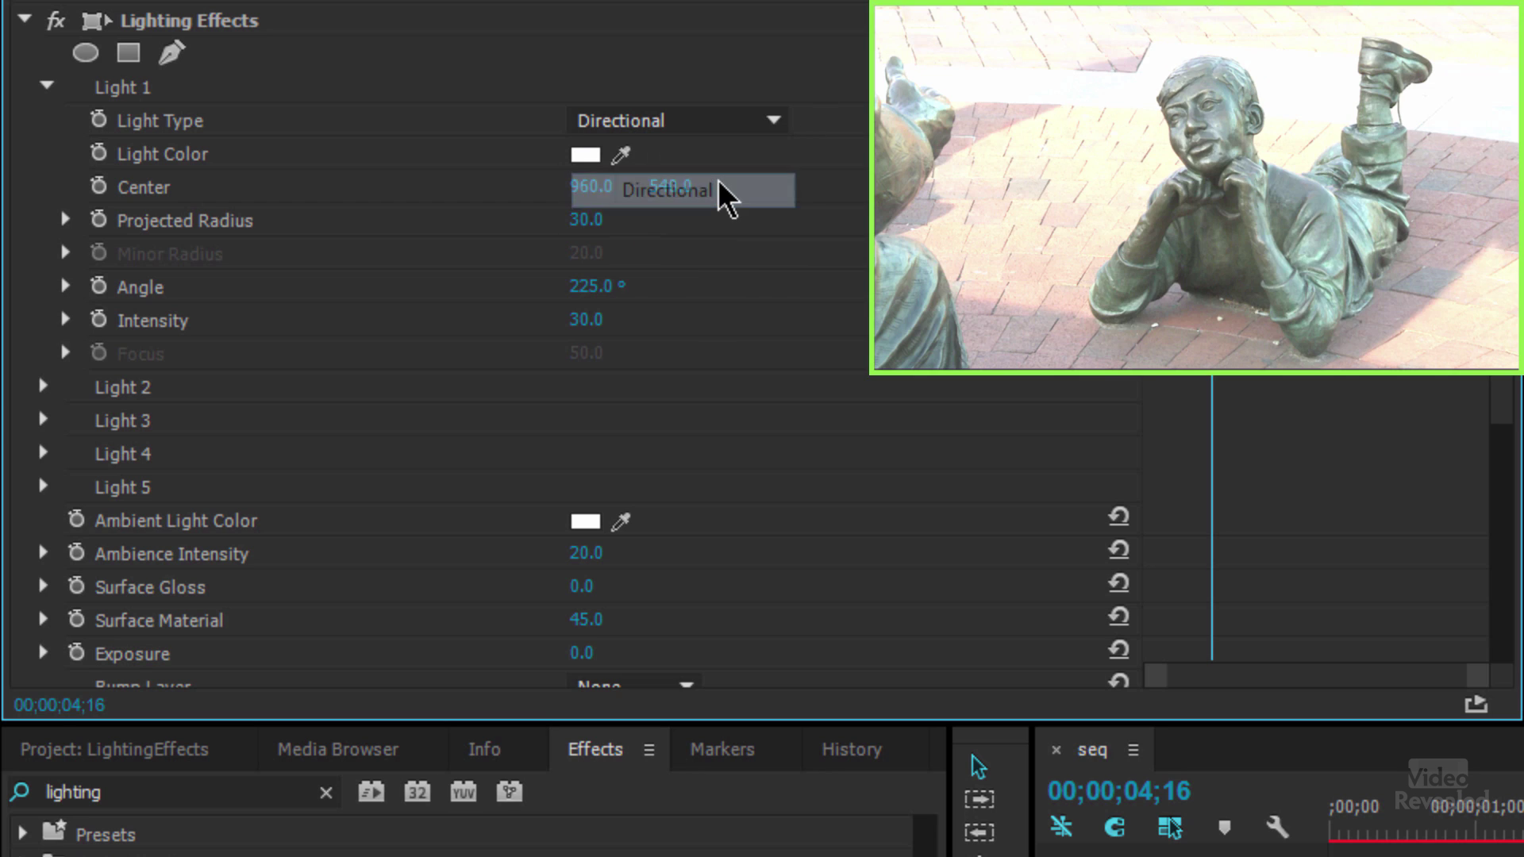
pyautogui.click(665, 123)
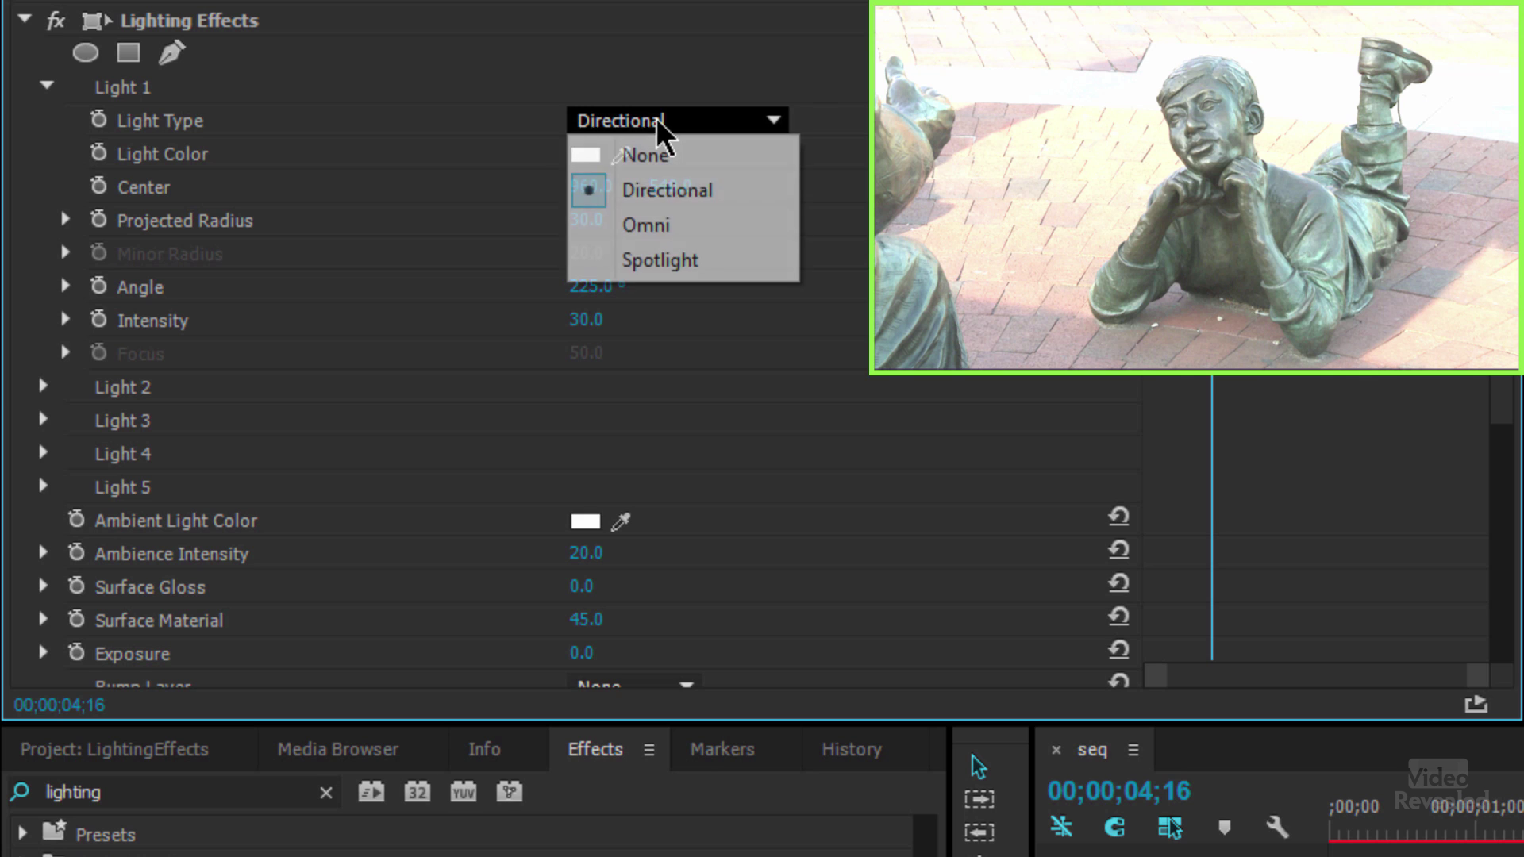
pyautogui.click(691, 232)
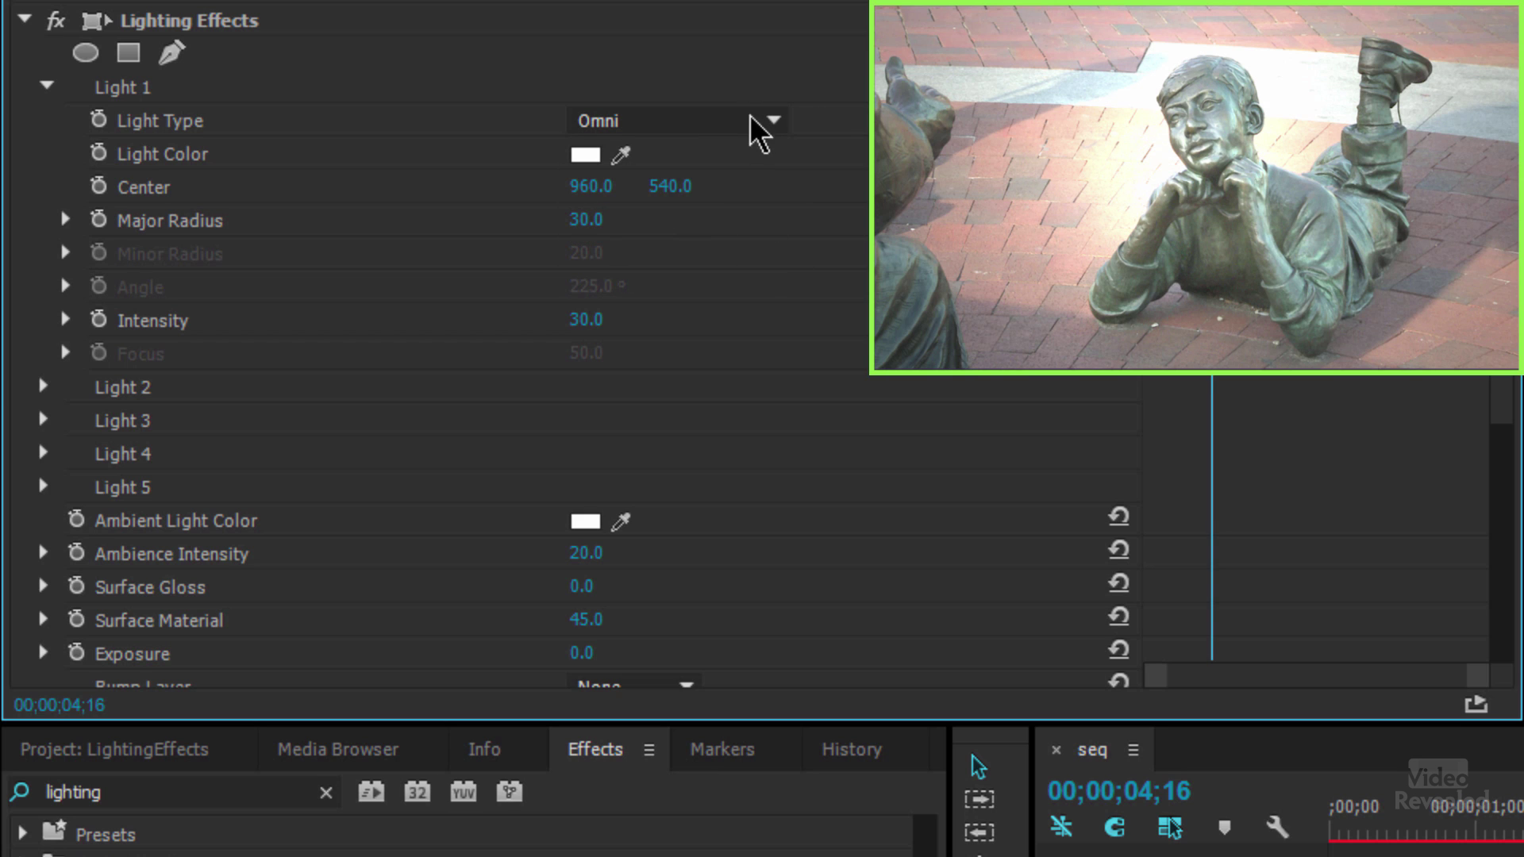
pyautogui.click(724, 119)
pyautogui.click(727, 269)
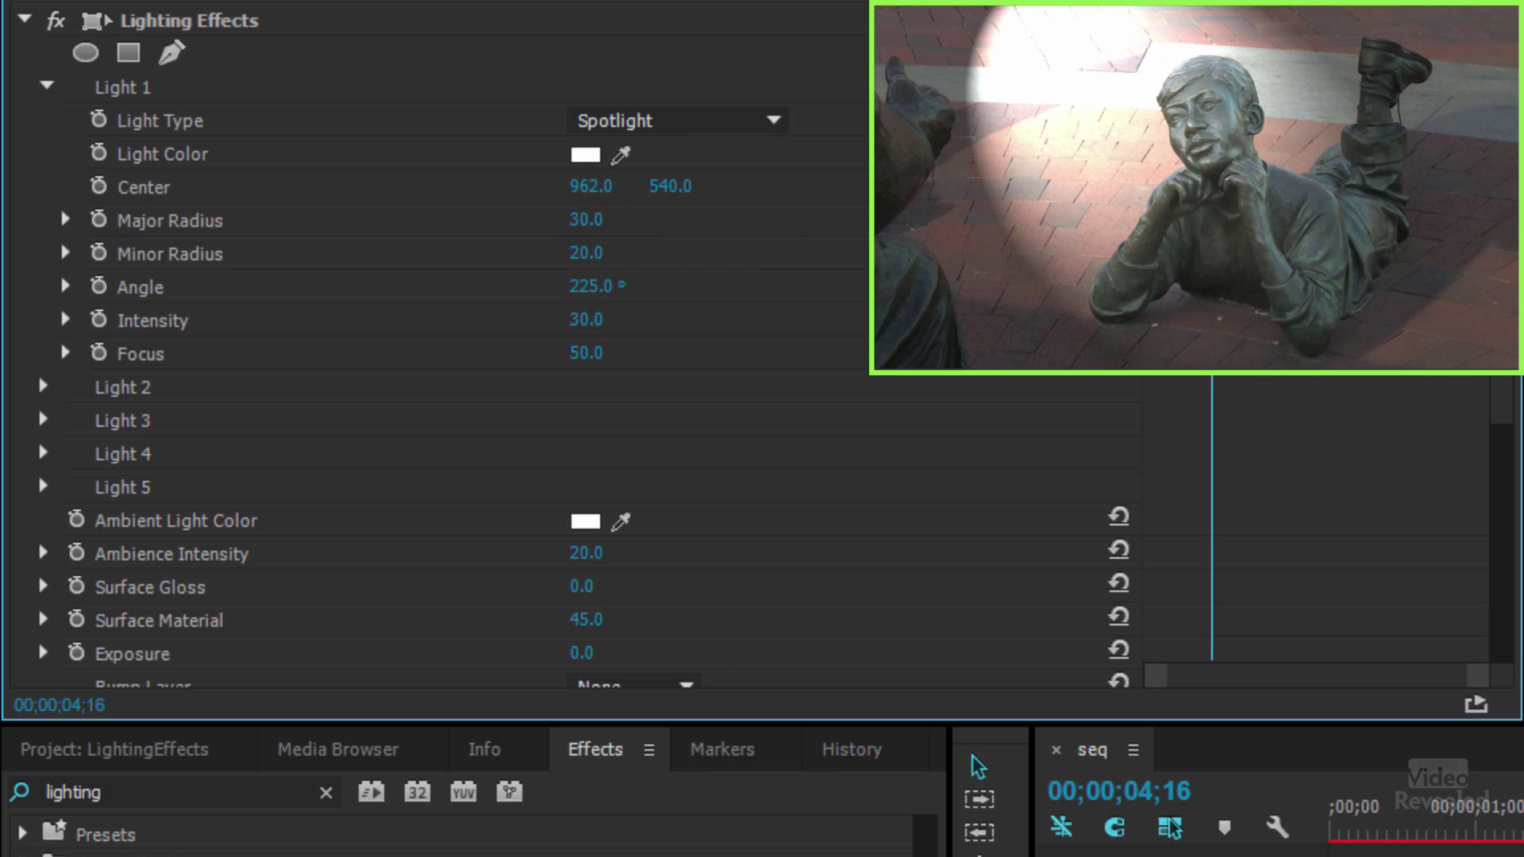
pyautogui.moveTo(590, 185)
pyautogui.mouseDown()
pyautogui.moveTo(552, 185)
pyautogui.moveTo(583, 186)
pyautogui.moveTo(570, 185)
pyautogui.mouseUp()
# Centre the spotlight at 1064.1, 686.4 on the statue's face, with radii 18.2 and 13.2.
pyautogui.moveTo(670, 186); pyautogui.dragTo(826, 186)
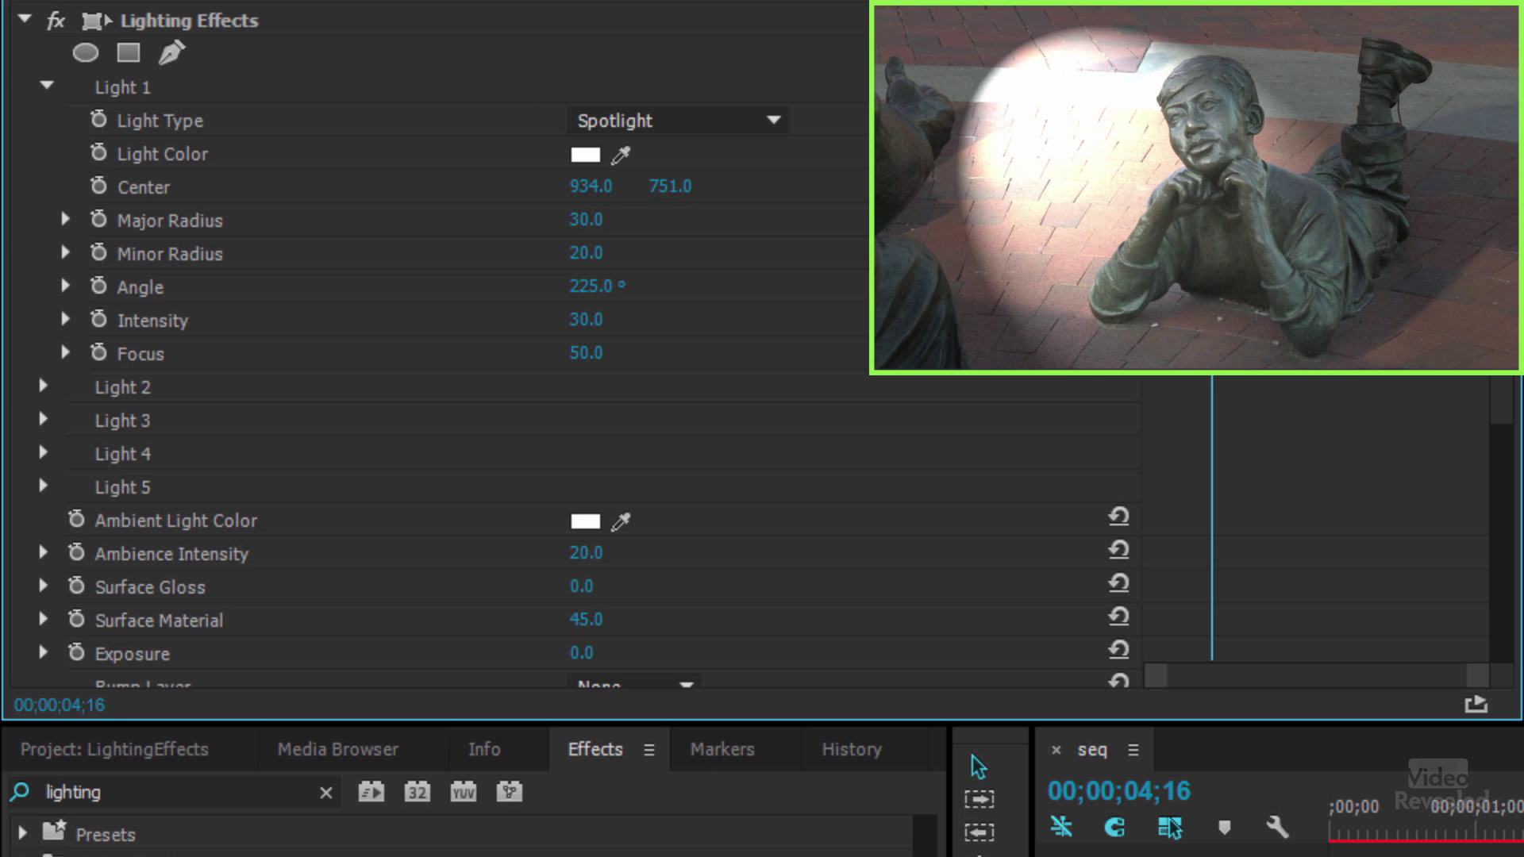
pyautogui.click(92, 24)
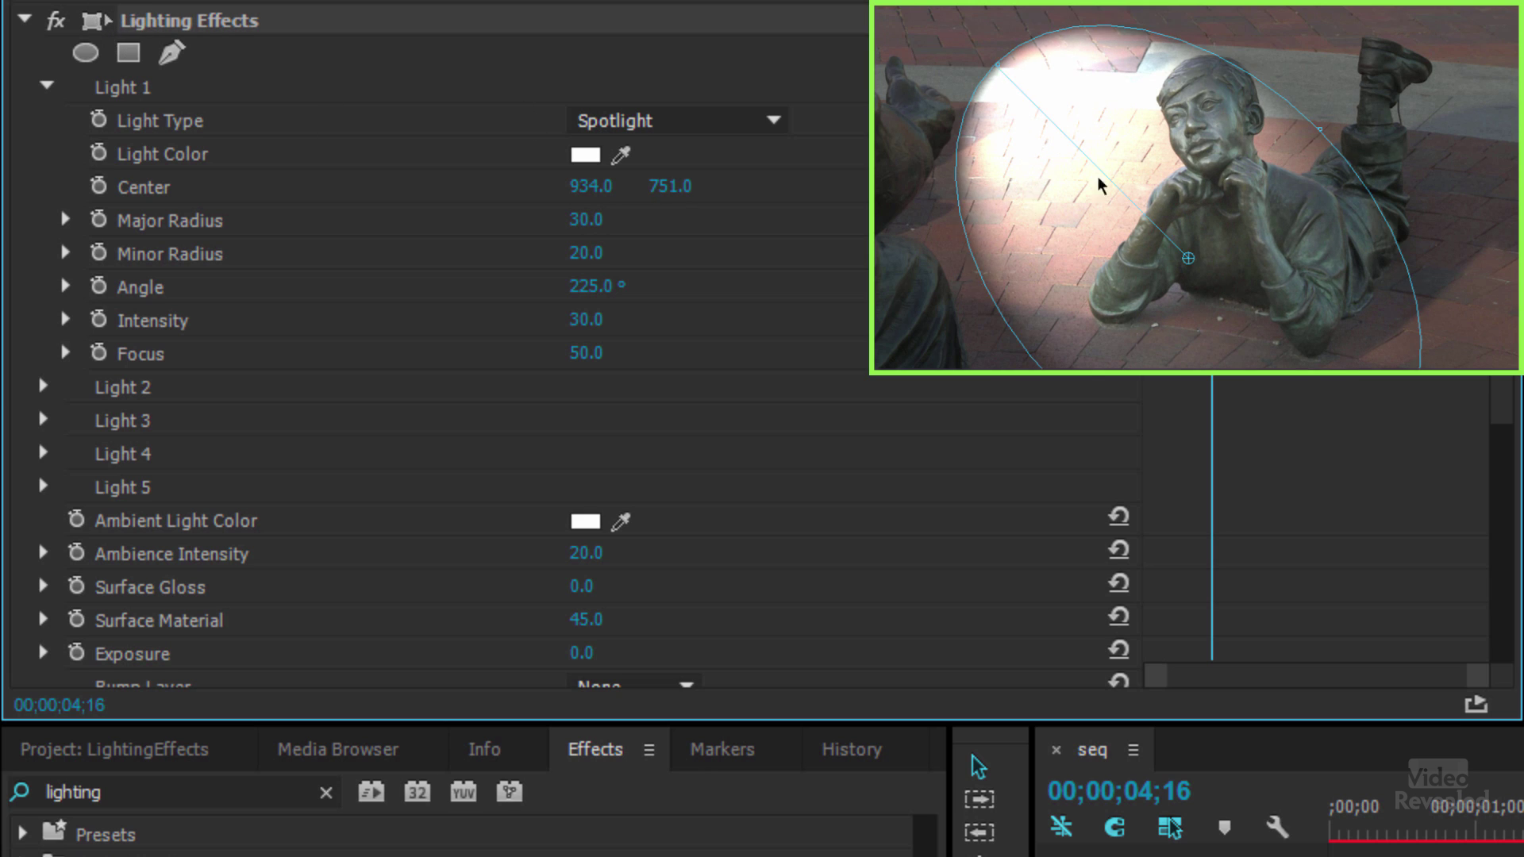
pyautogui.moveTo(1188, 258); pyautogui.dragTo(1232, 235)
pyautogui.moveTo(1017, 32); pyautogui.dragTo(1151, 149)
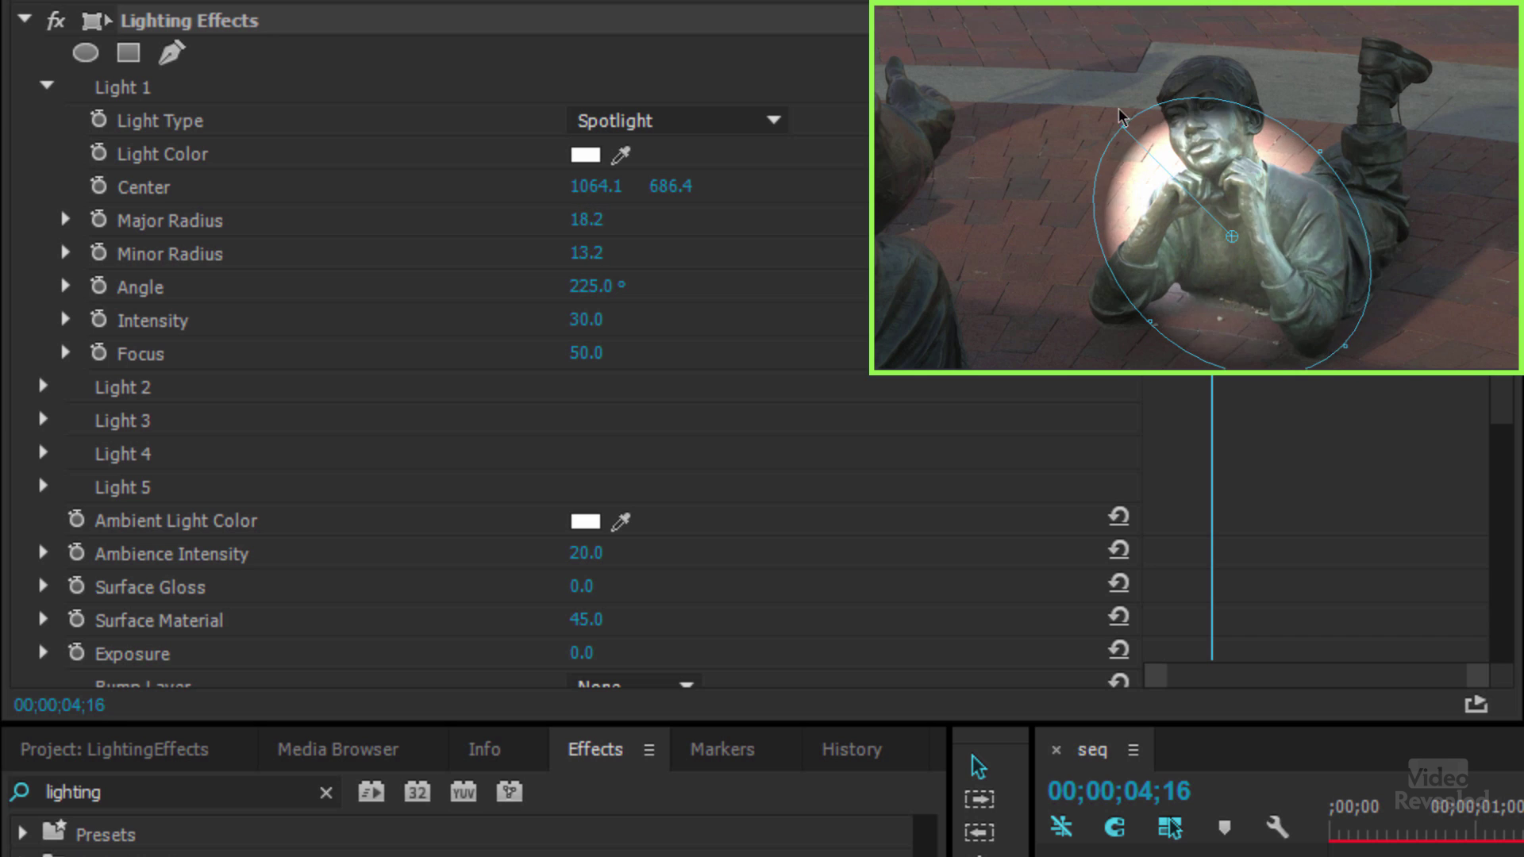
# Widen the spotlight ellipse to radii 29.8 by 18.9 and recentre it at 1146.5, 661.3.
pyautogui.moveTo(1120, 115); pyautogui.dragTo(1039, 44)
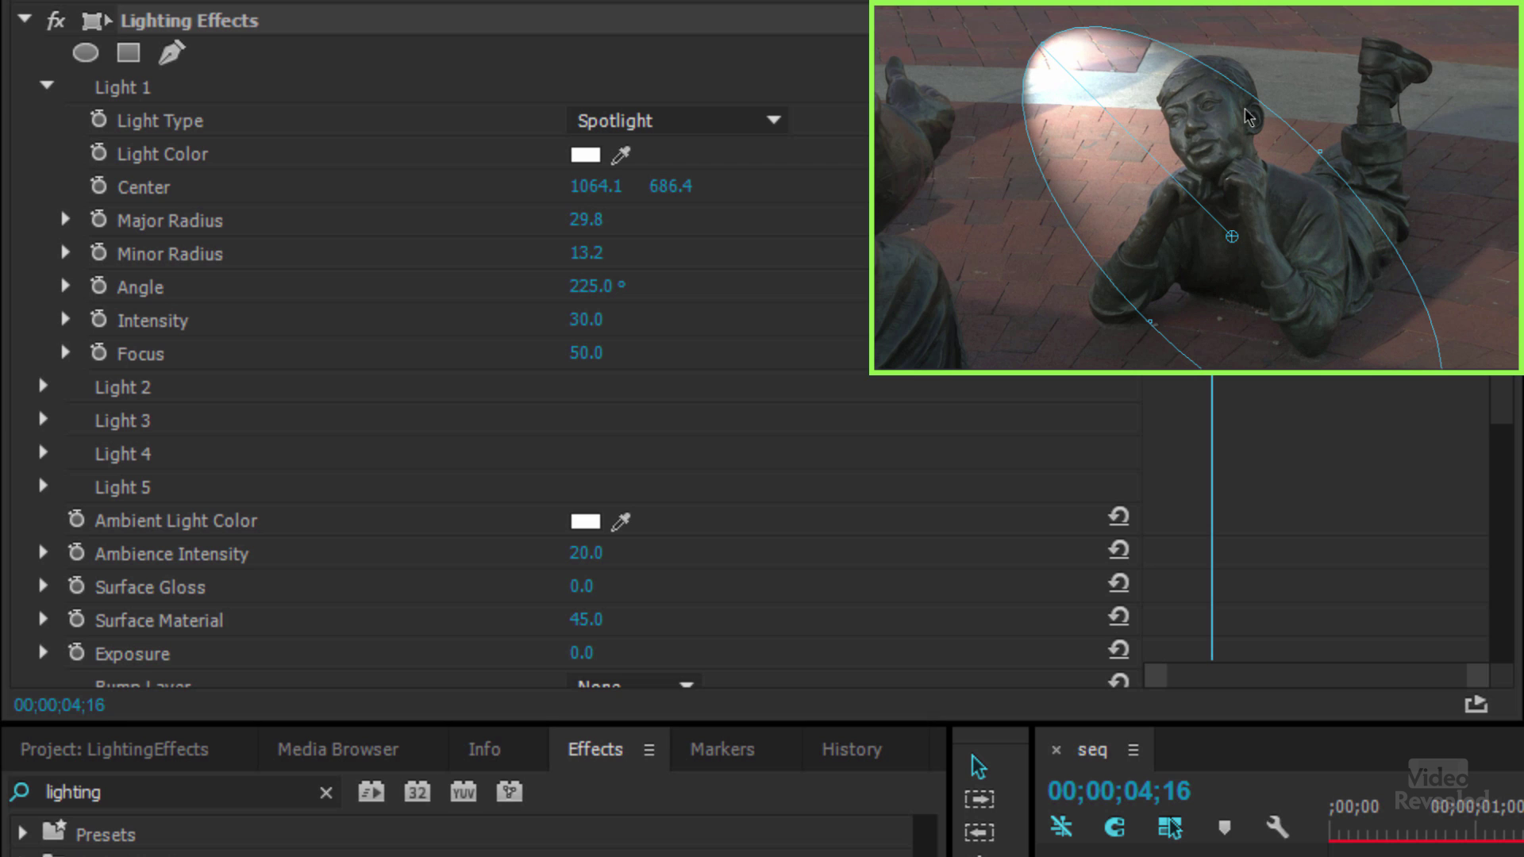
pyautogui.moveTo(1324, 151); pyautogui.dragTo(1355, 115)
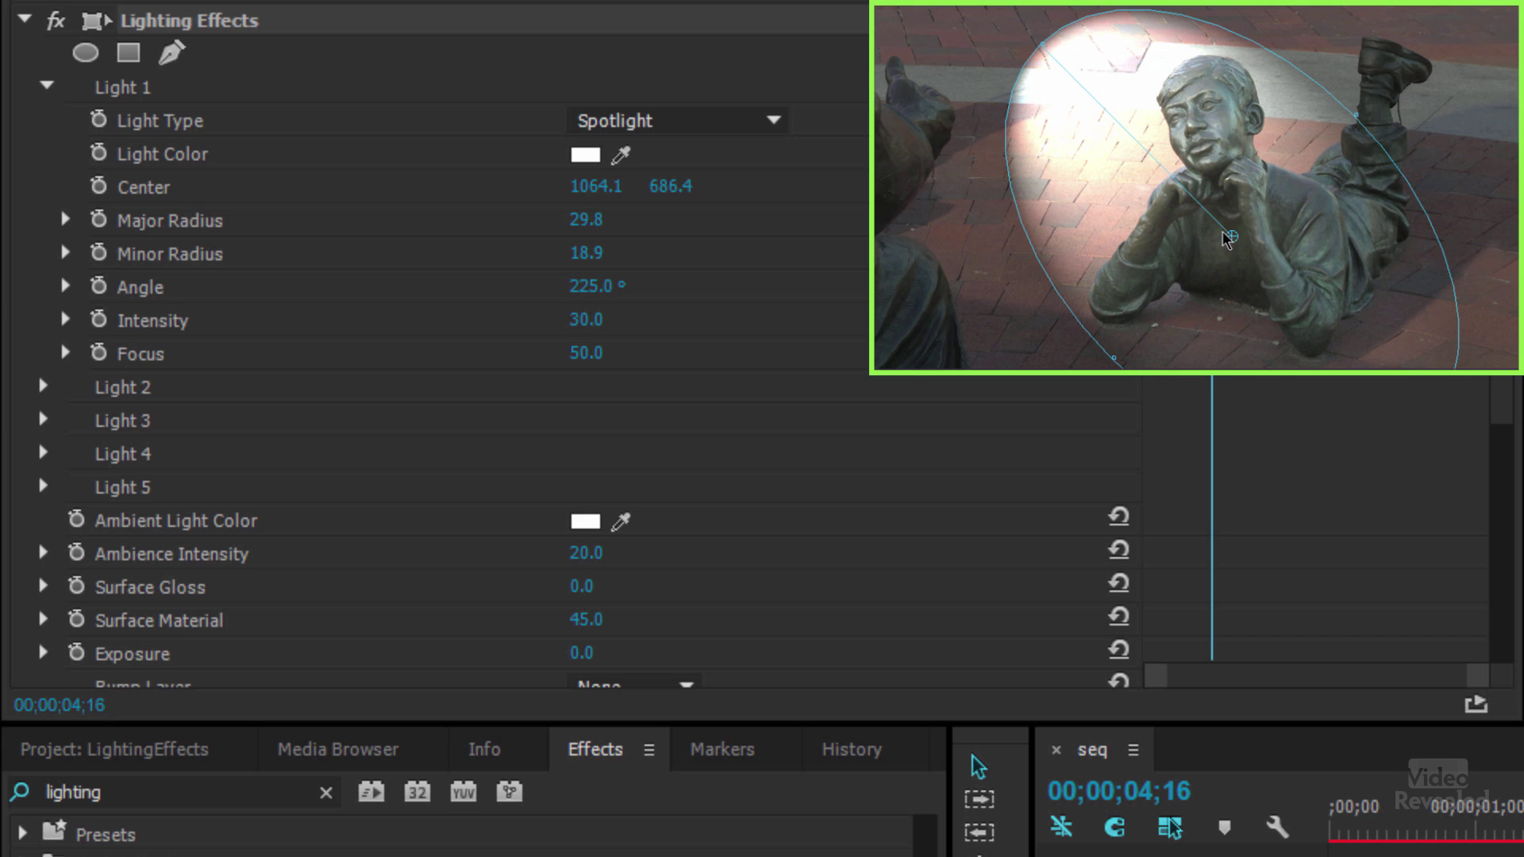
pyautogui.moveTo(1233, 228); pyautogui.dragTo(1260, 227)
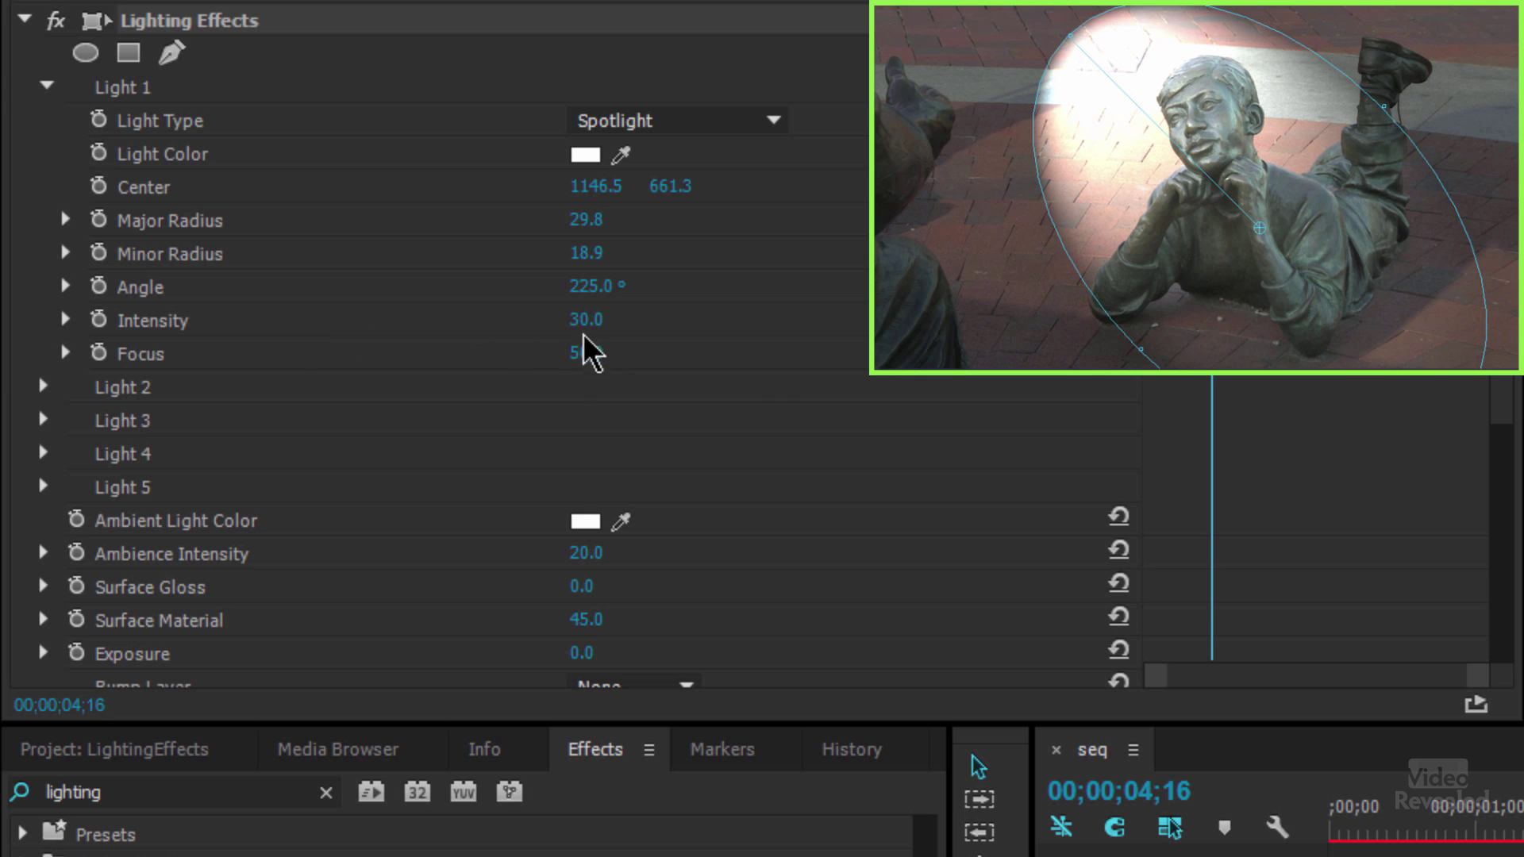
# Lower Light 1's Intensity to 24.0 and its Focus to -2.0.
pyautogui.moveTo(582, 319); pyautogui.dragTo(544, 401)
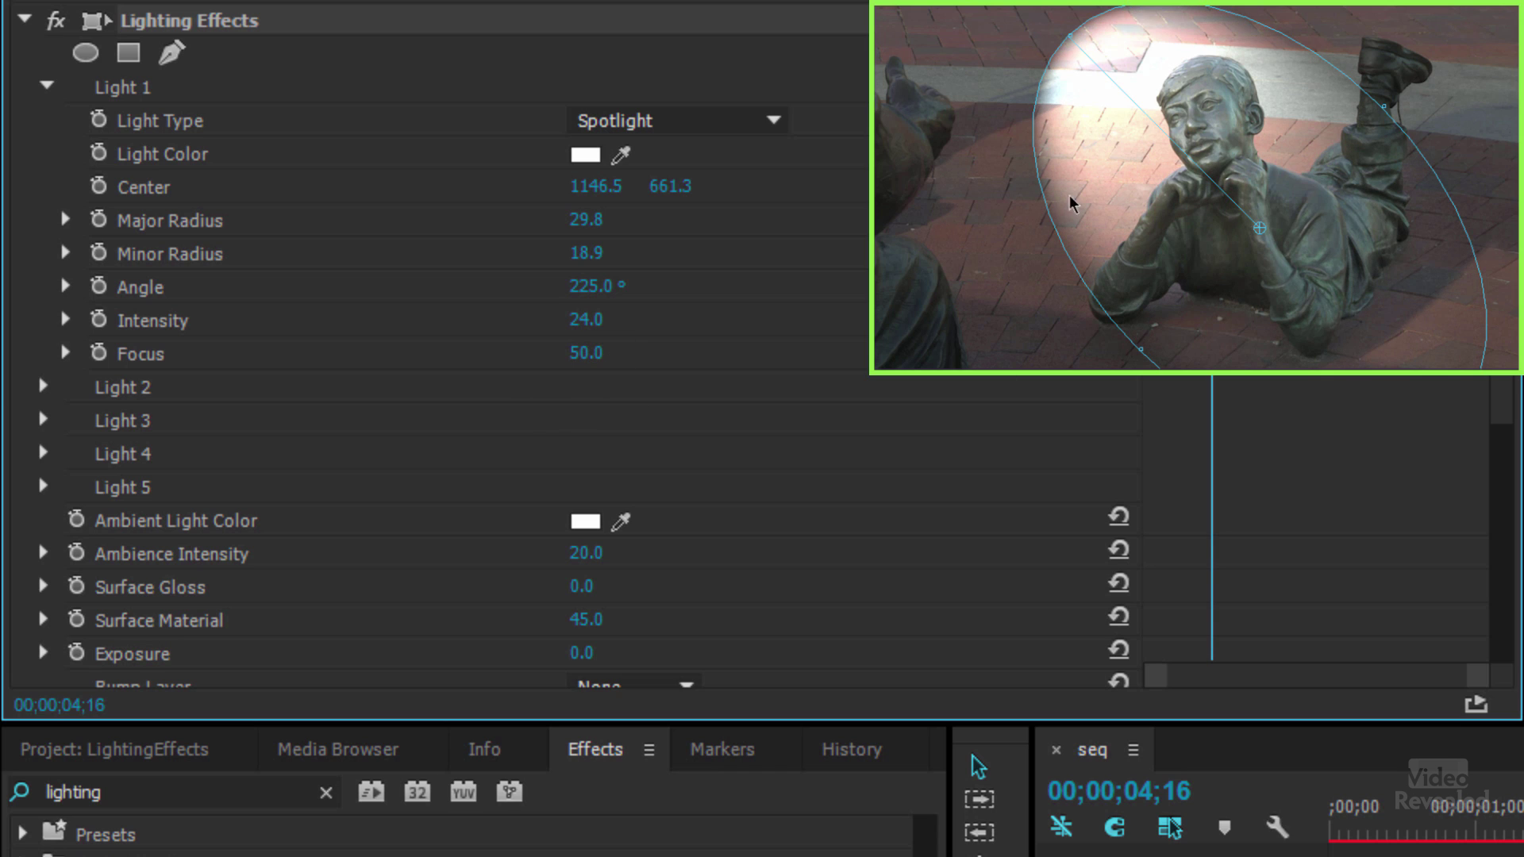
pyautogui.moveTo(574, 354); pyautogui.dragTo(613, 354)
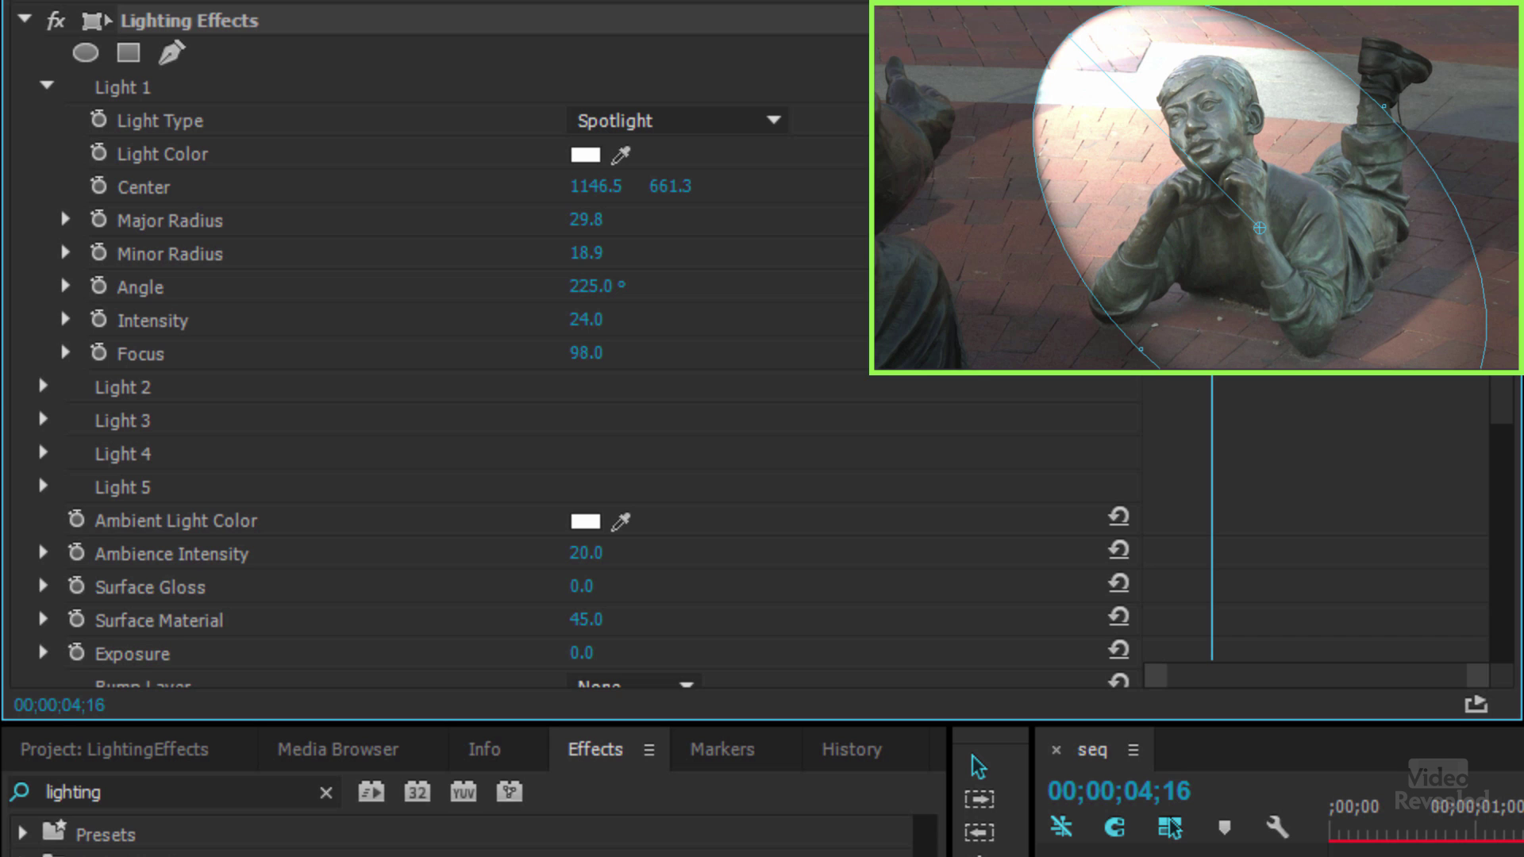
pyautogui.moveTo(607, 354); pyautogui.dragTo(528, 354)
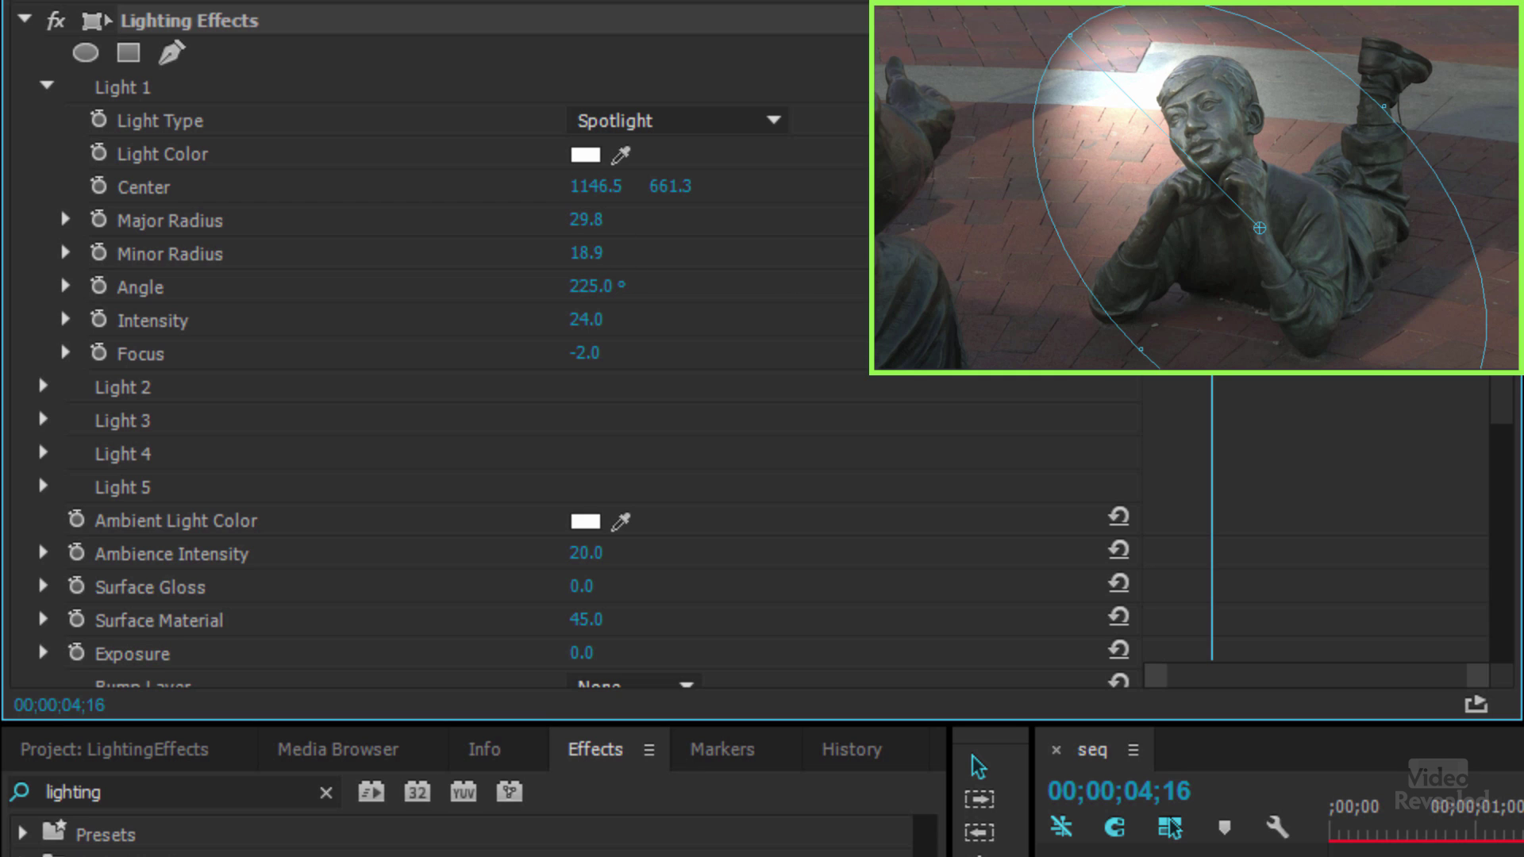
# Adjust Light 1's Major and Minor Radius and lower its Intensity to 17.0.
pyautogui.moveTo(585, 220)
pyautogui.mouseDown()
pyautogui.moveTo(603, 220)
pyautogui.moveTo(565, 219)
pyautogui.mouseUp()
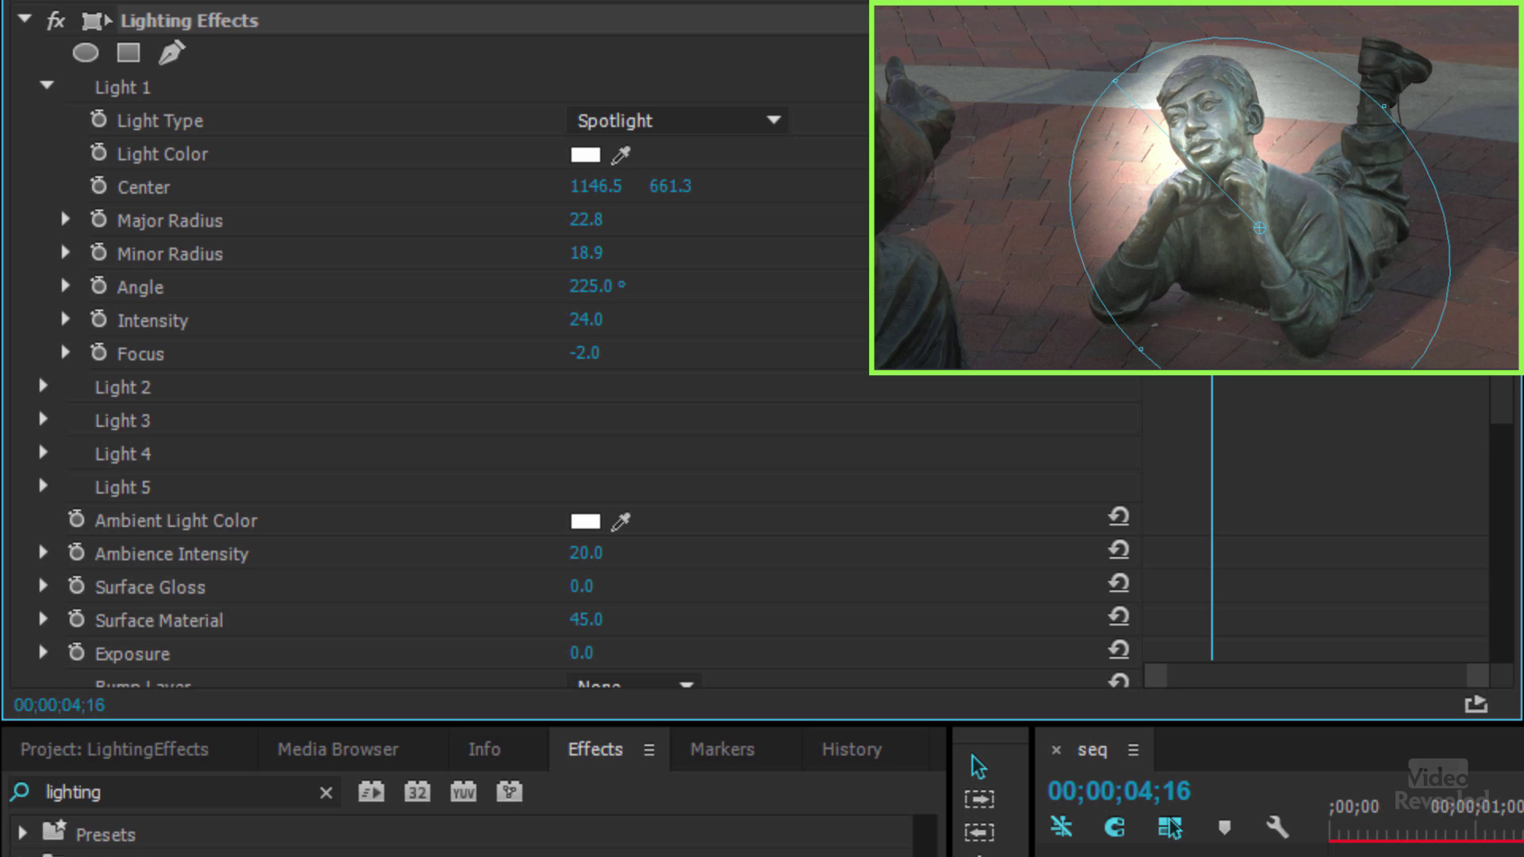
pyautogui.click(588, 219)
pyautogui.click(595, 253)
pyautogui.moveTo(595, 252); pyautogui.dragTo(599, 299)
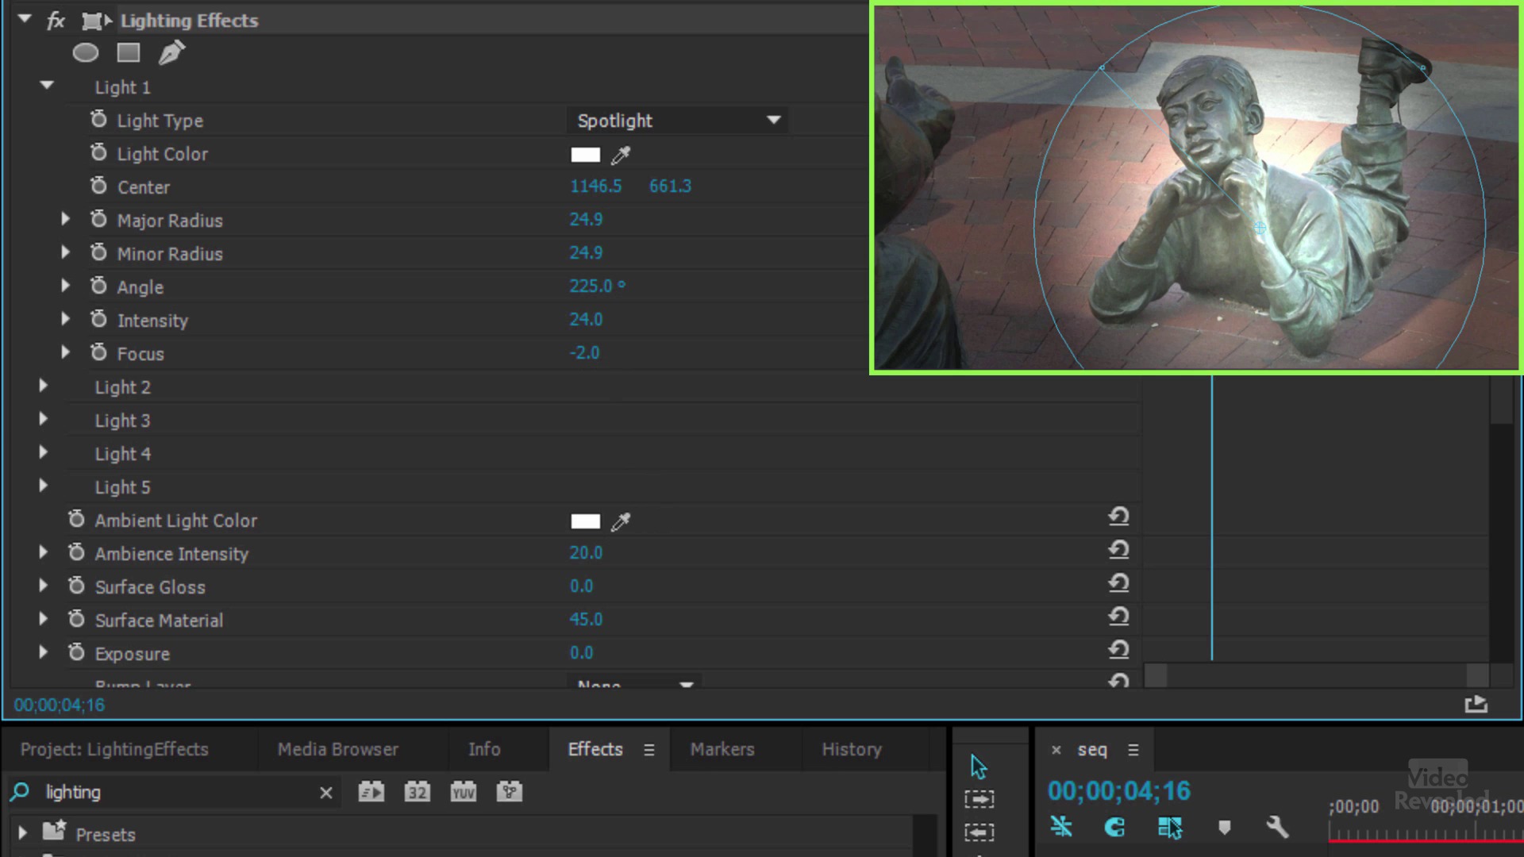
pyautogui.moveTo(586, 319)
pyautogui.mouseDown()
pyautogui.moveTo(560, 319)
pyautogui.moveTo(574, 320)
pyautogui.mouseUp()
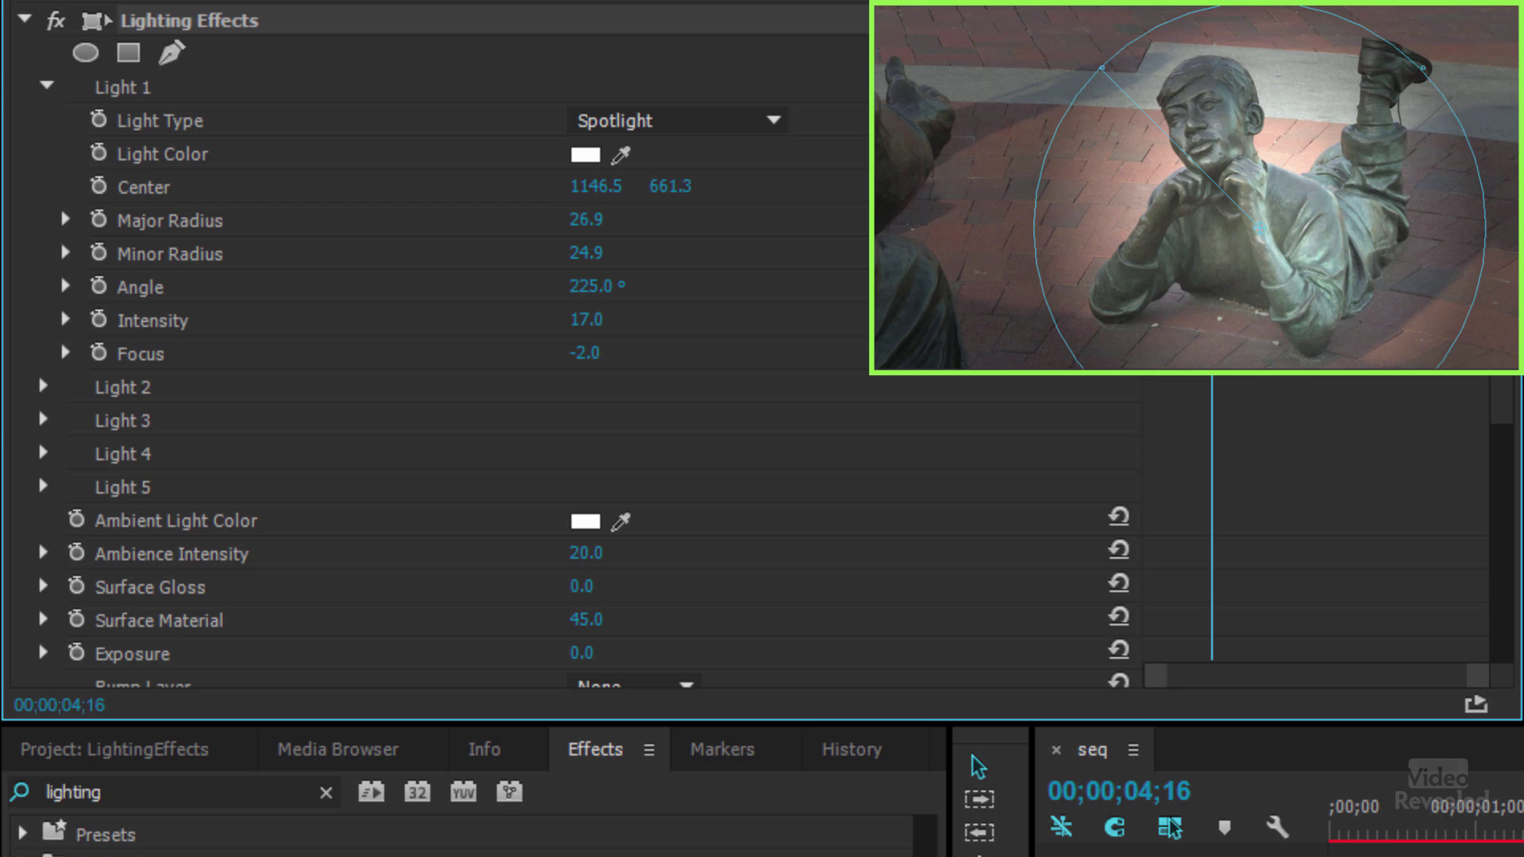
# Reshape the spotlight to radii 25.0 by 19.8 and move it to 1171.7, 624.7.
pyautogui.moveTo(585, 219); pyautogui.dragTo(630, 289)
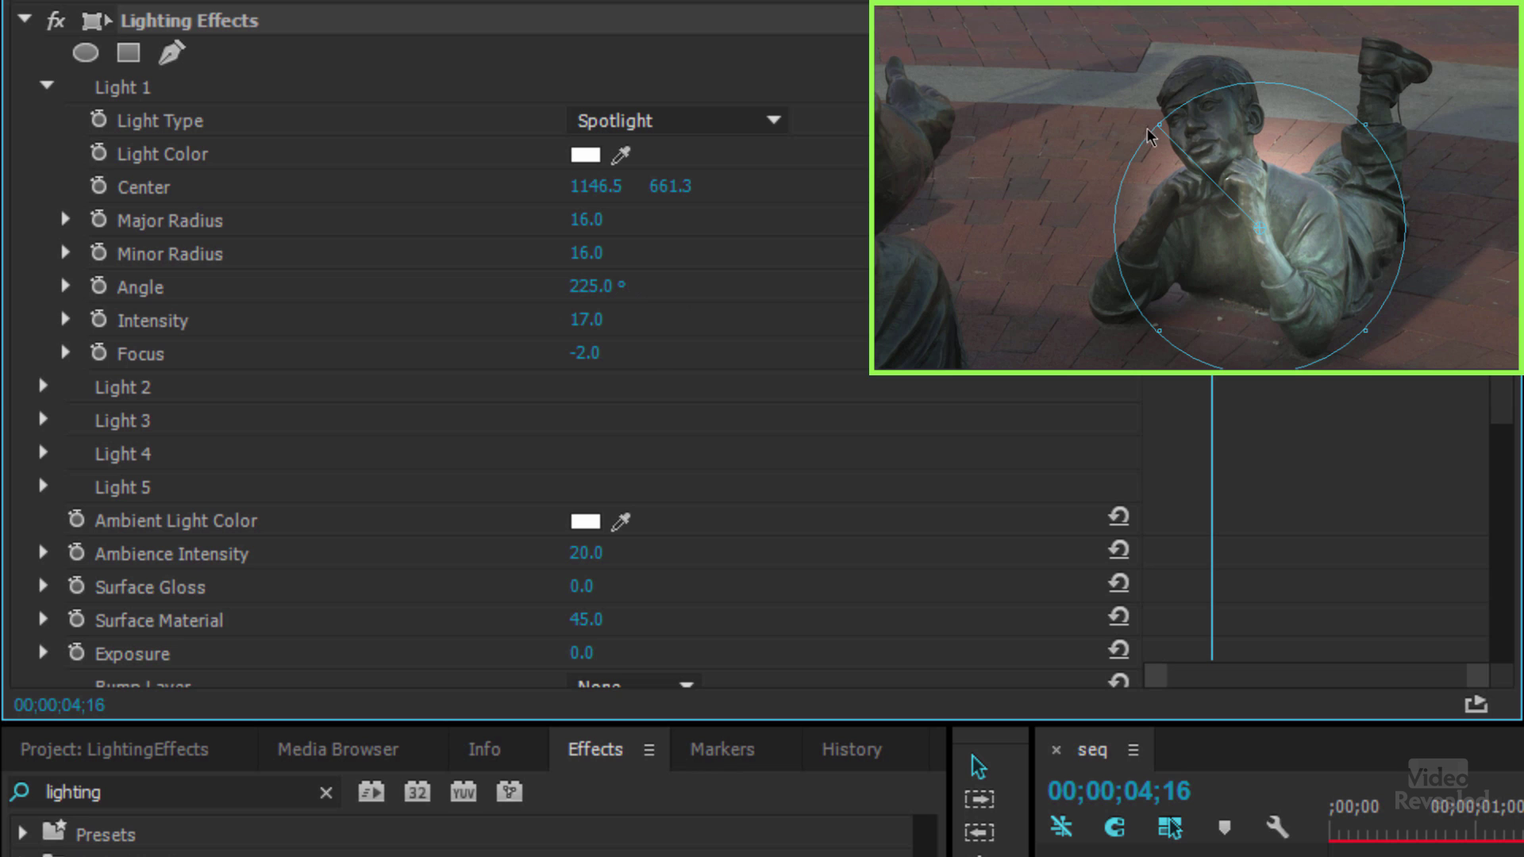
pyautogui.moveTo(1158, 124); pyautogui.dragTo(1101, 67)
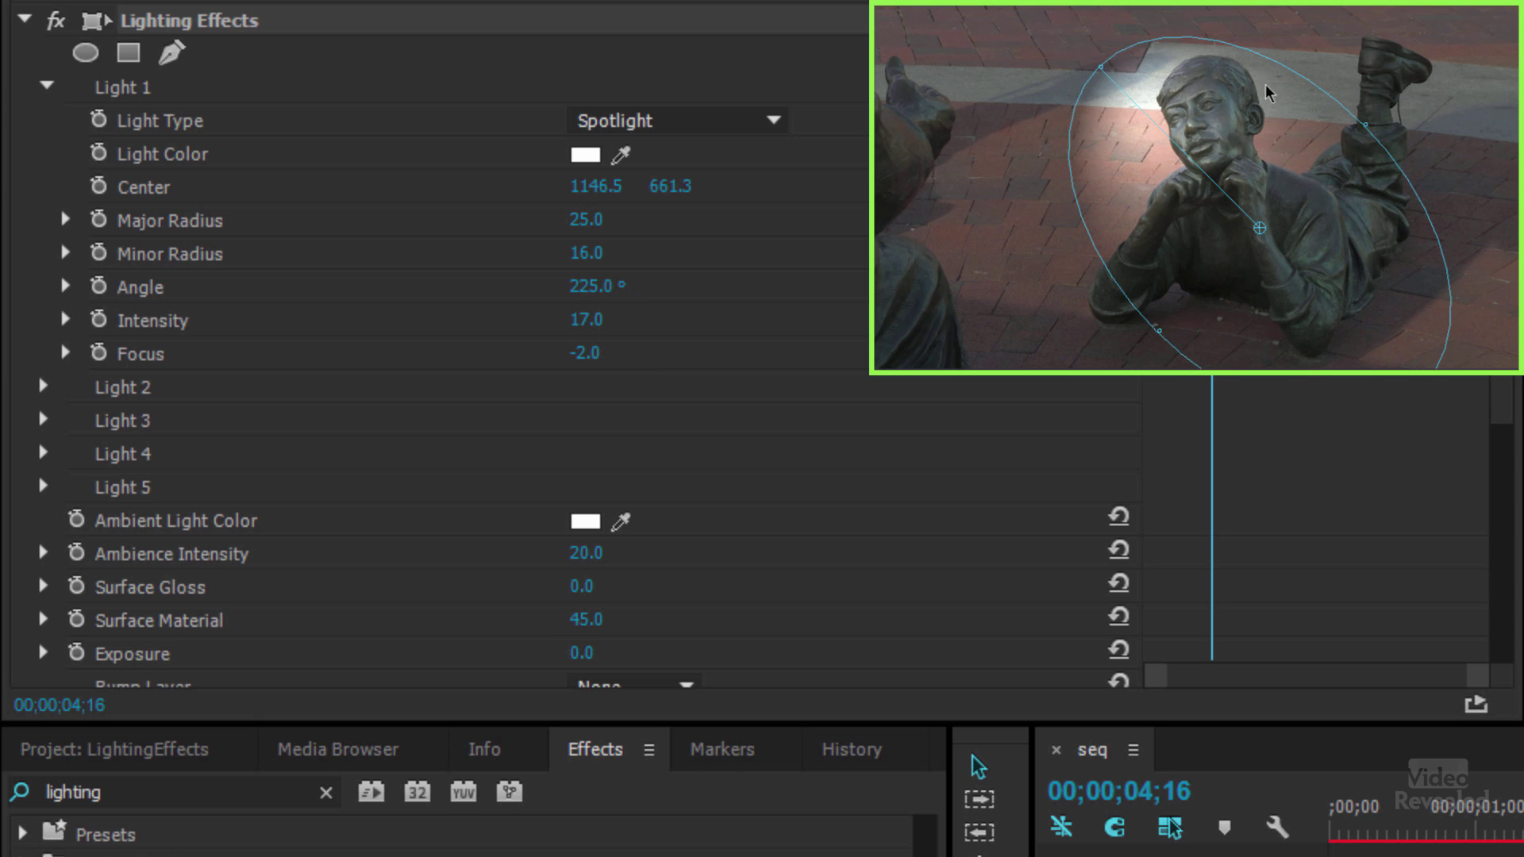
pyautogui.moveTo(1365, 127); pyautogui.dragTo(1391, 100)
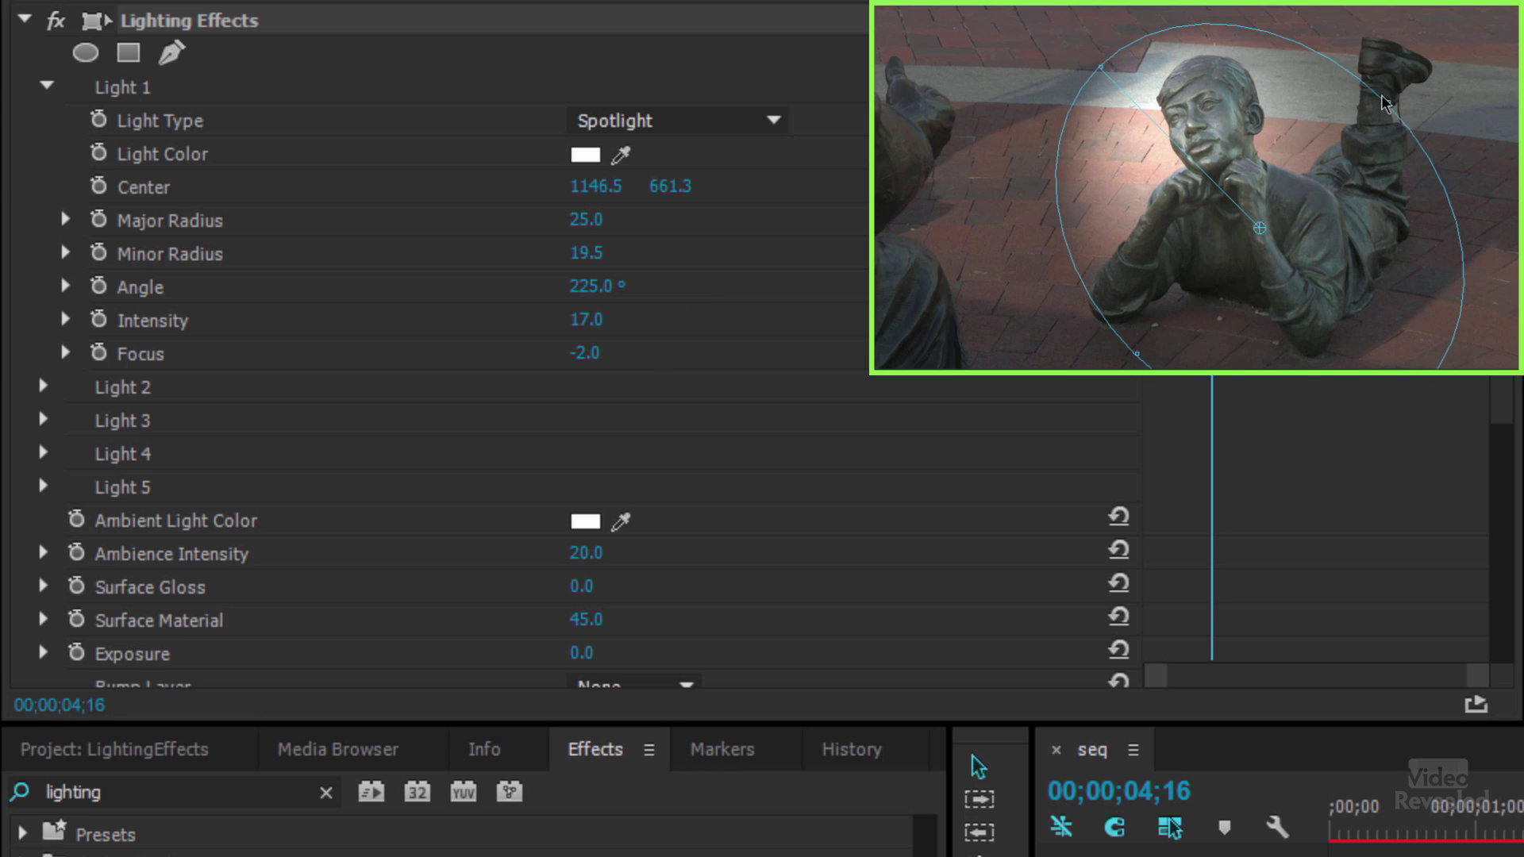
pyautogui.moveTo(1262, 228); pyautogui.dragTo(1268, 216)
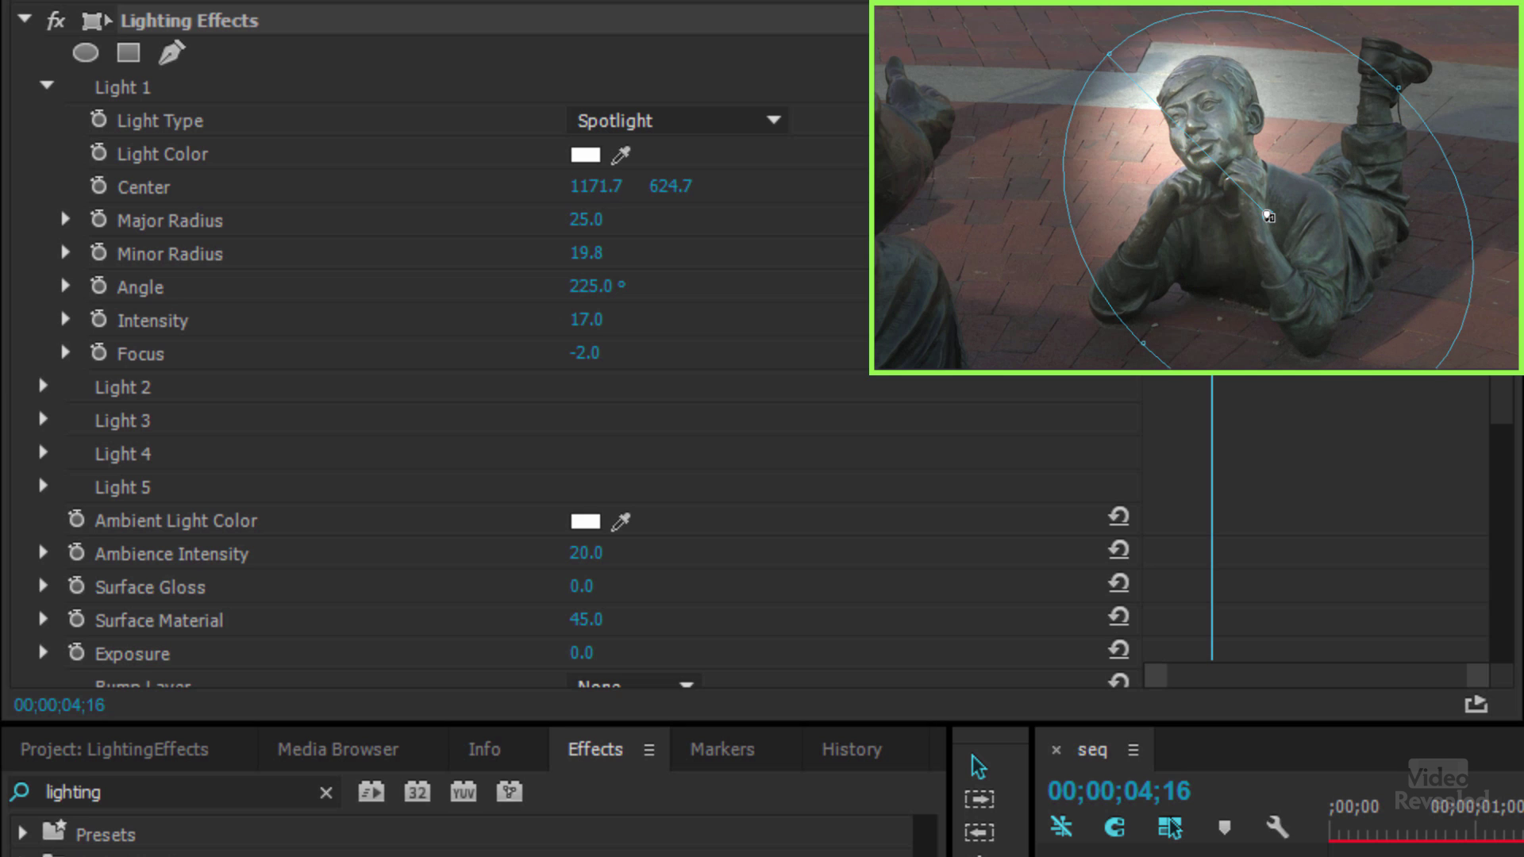
pyautogui.click(54, 22)
# Raise Ambience Intensity to 26.0 and compare the clip with Lighting Effects off and on.
pyautogui.click(55, 22)
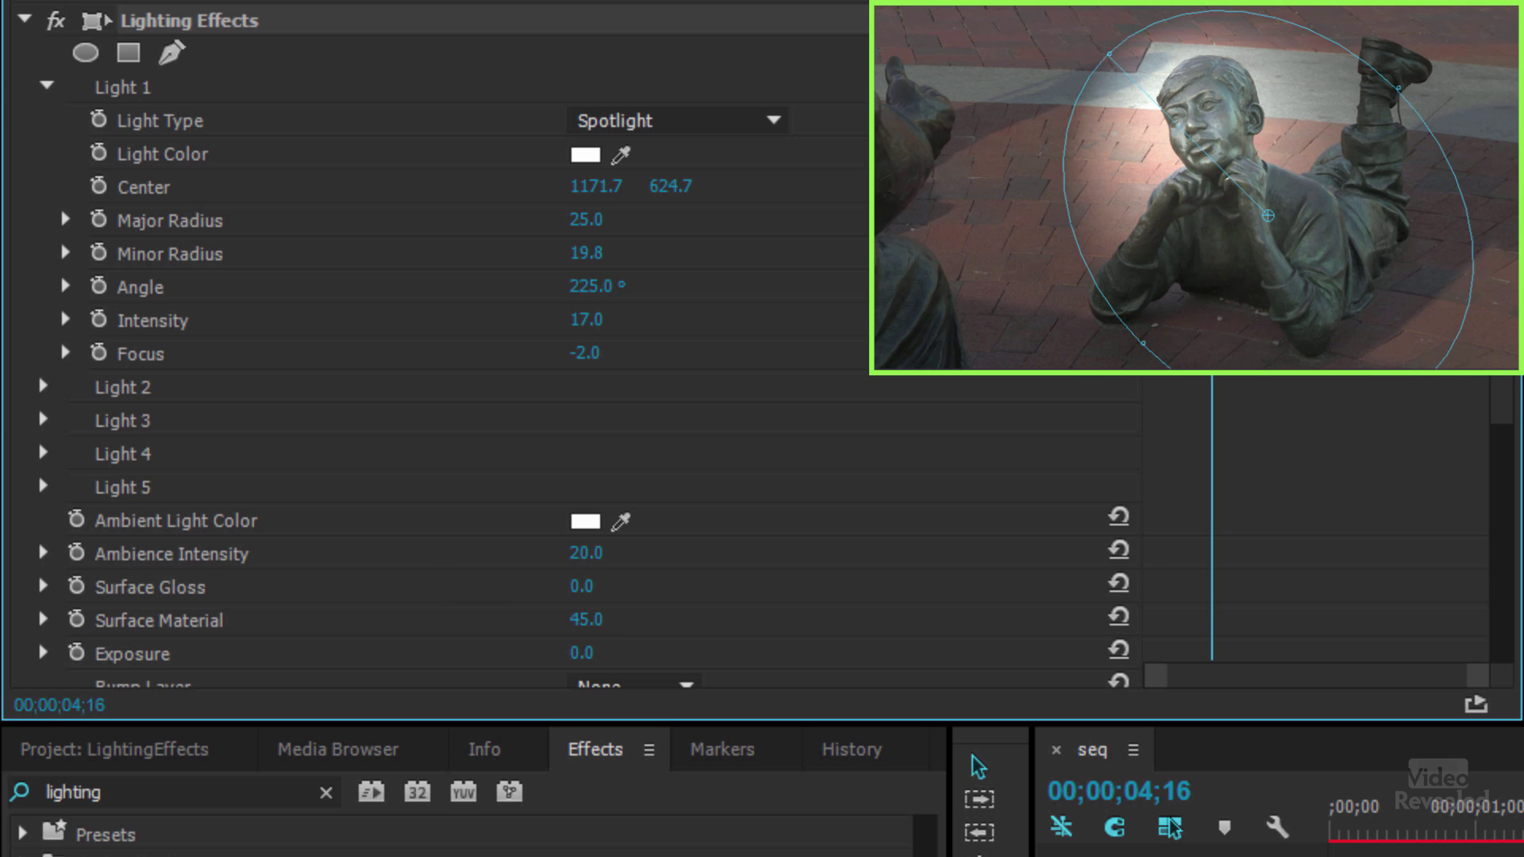
pyautogui.moveTo(586, 553)
pyautogui.mouseDown()
pyautogui.moveTo(635, 552)
pyautogui.moveTo(591, 553)
pyautogui.mouseUp()
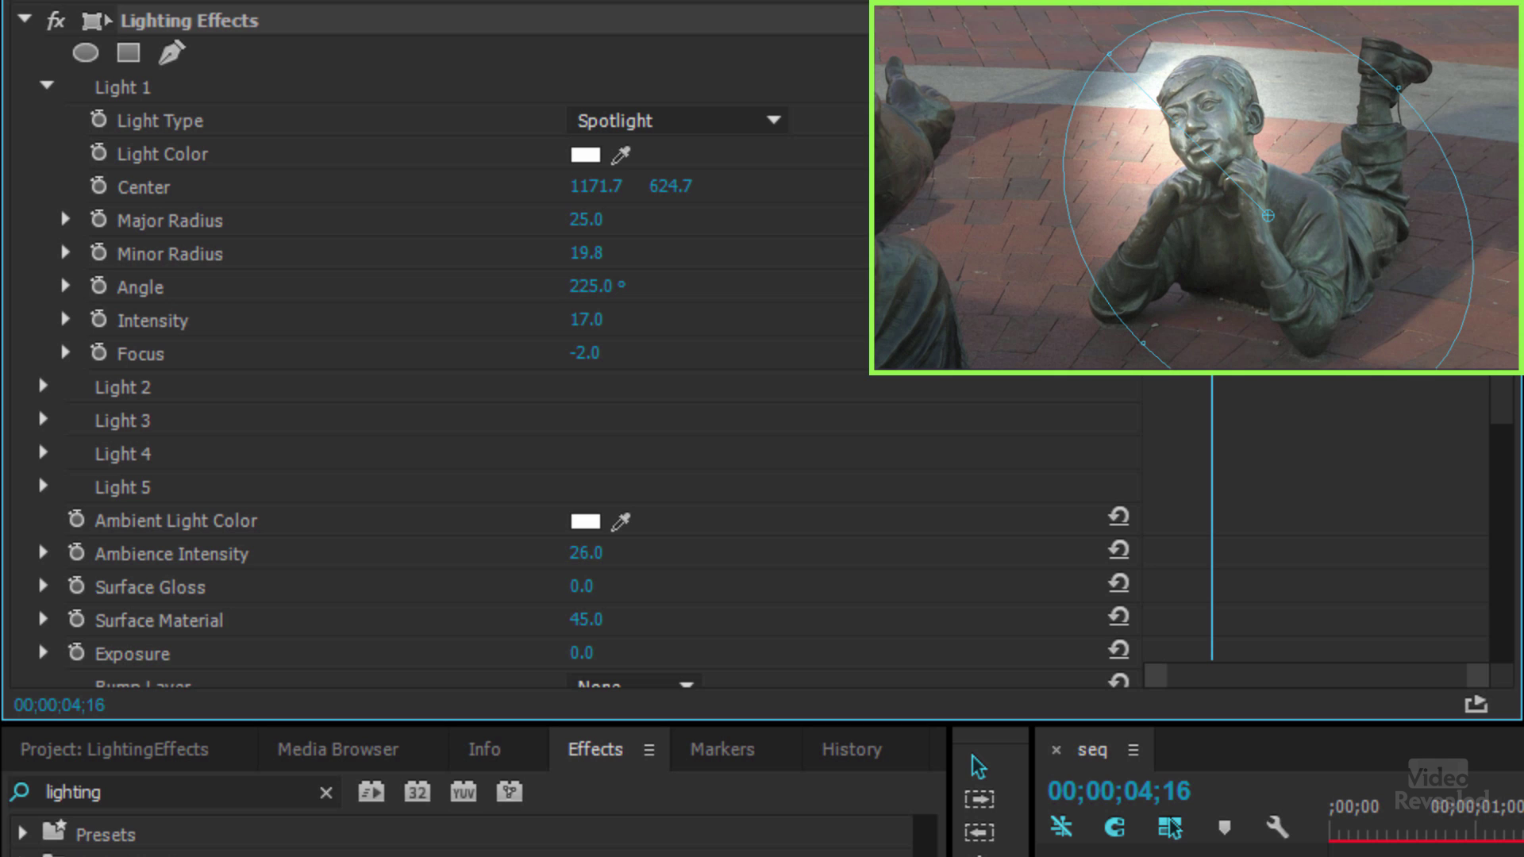
pyautogui.click(55, 19)
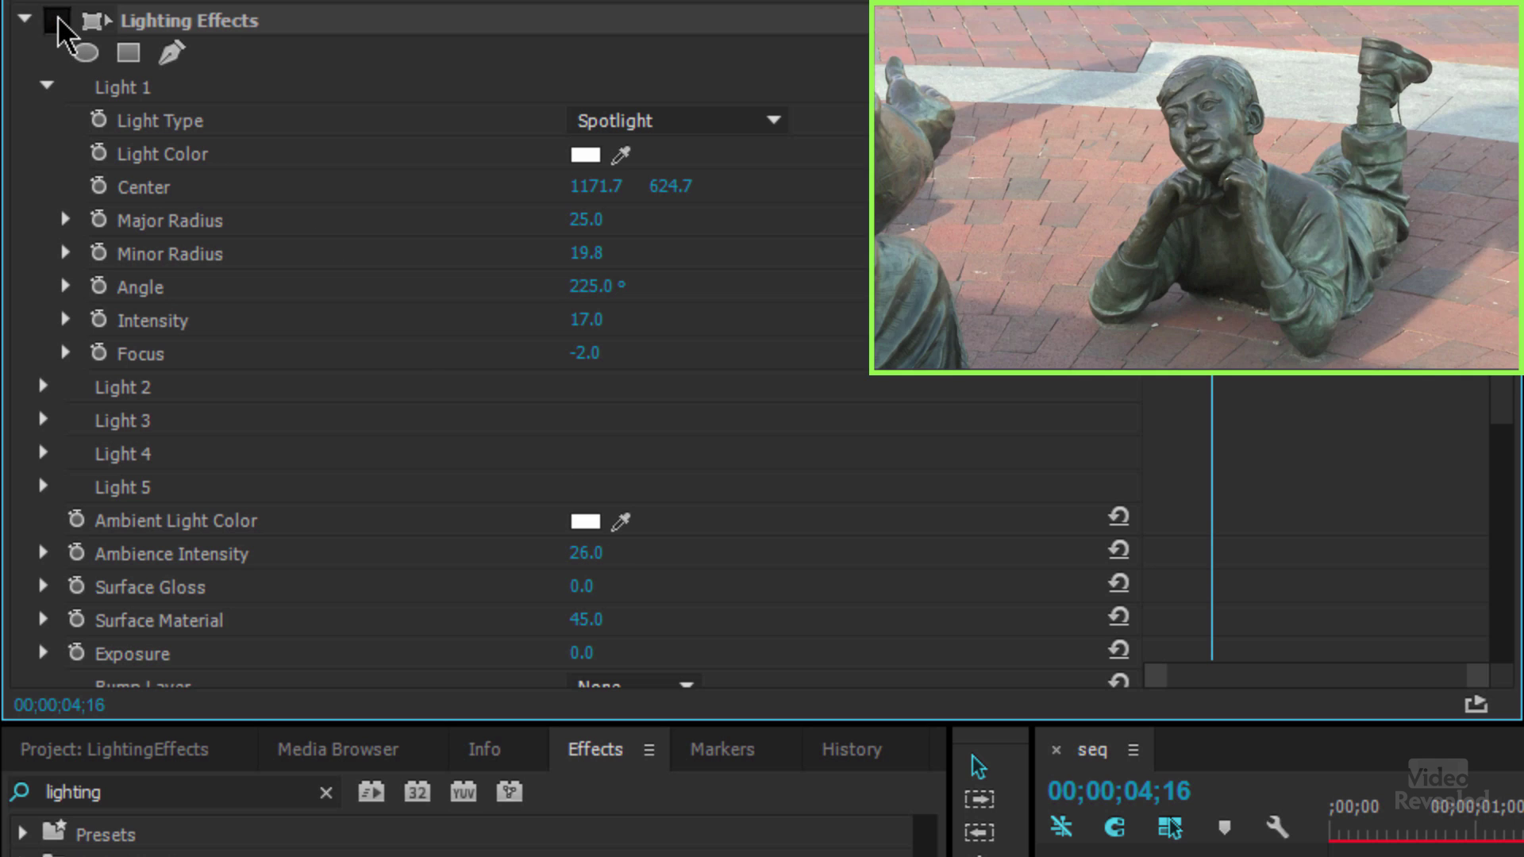
pyautogui.click(55, 19)
pyautogui.click(55, 19)
pyautogui.click(55, 19)
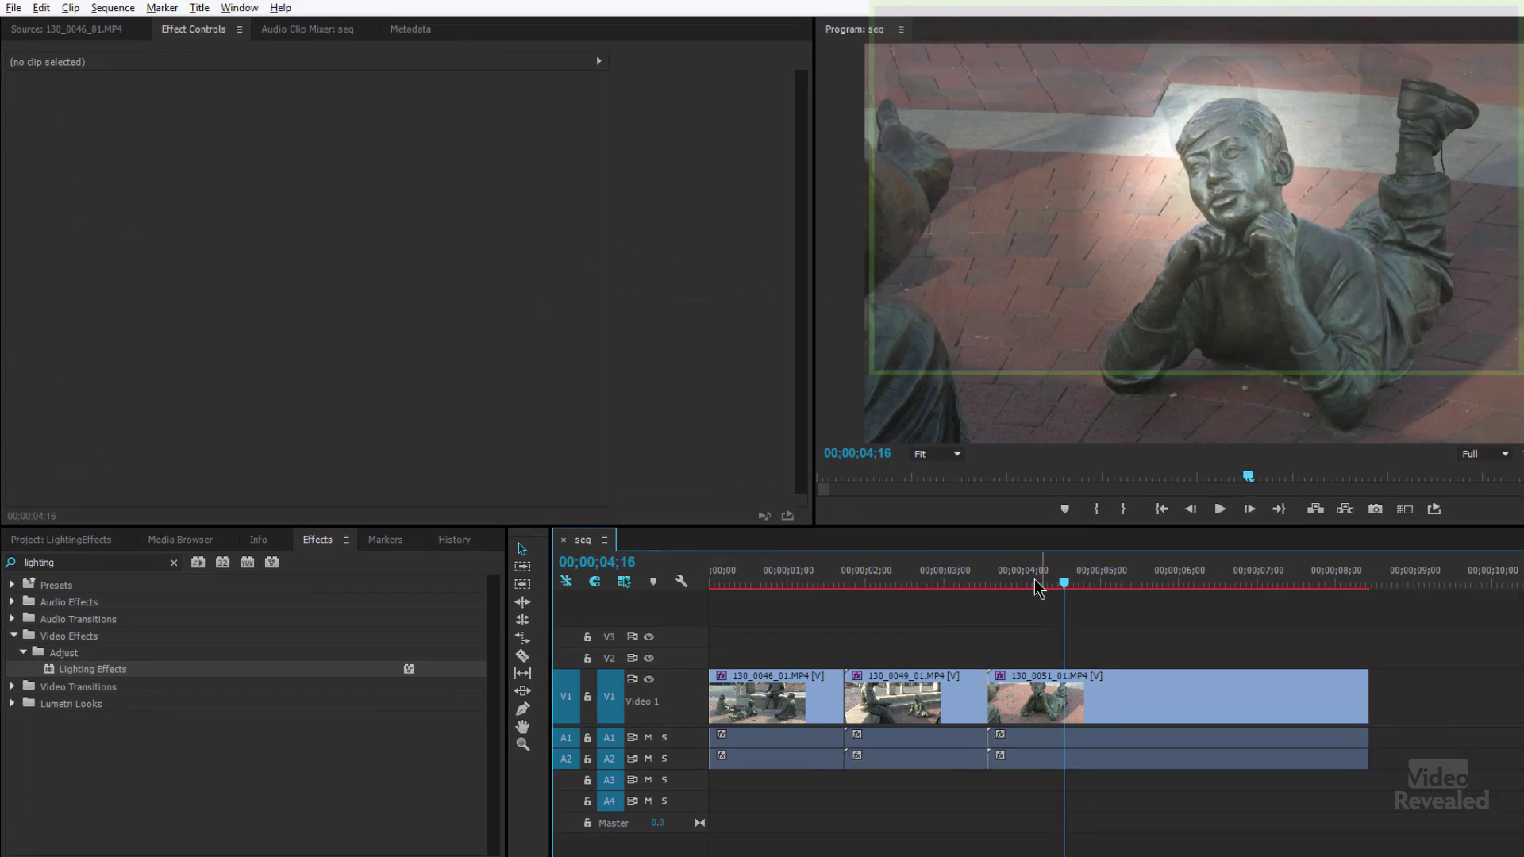
pyautogui.moveTo(998, 565)
pyautogui.mouseDown()
pyautogui.moveTo(755, 565)
pyautogui.moveTo(996, 572)
pyautogui.mouseUp()
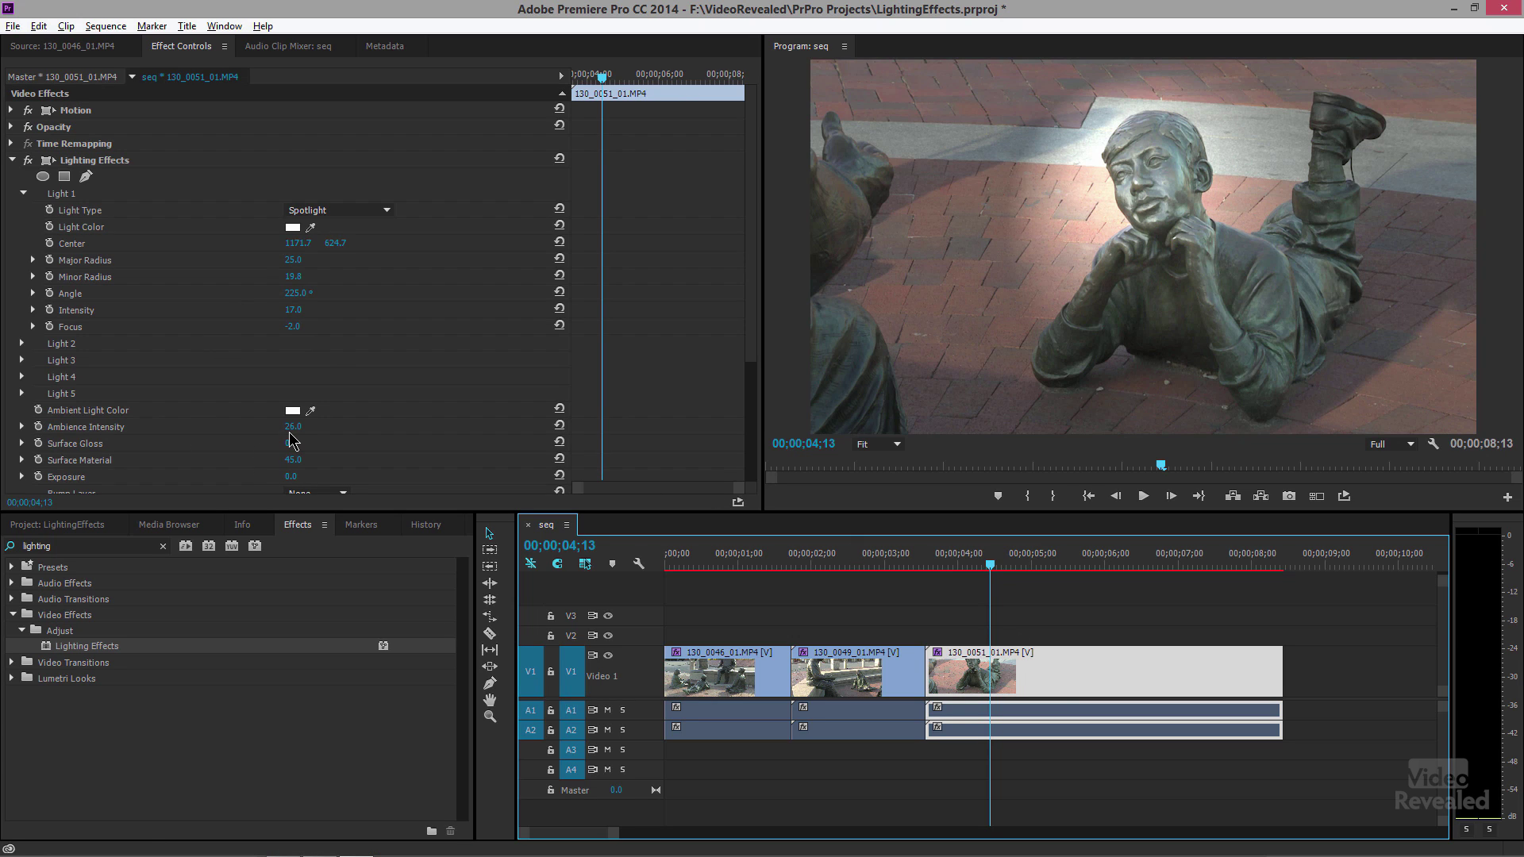
# Set Ambience Intensity to -100 and Intensity to 59, and enlarge the spotlight to 40.6 by 34.6.
pyautogui.moveTo(292, 428)
pyautogui.mouseDown()
pyautogui.moveTo(230, 429)
pyautogui.moveTo(302, 428)
pyautogui.mouseUp()
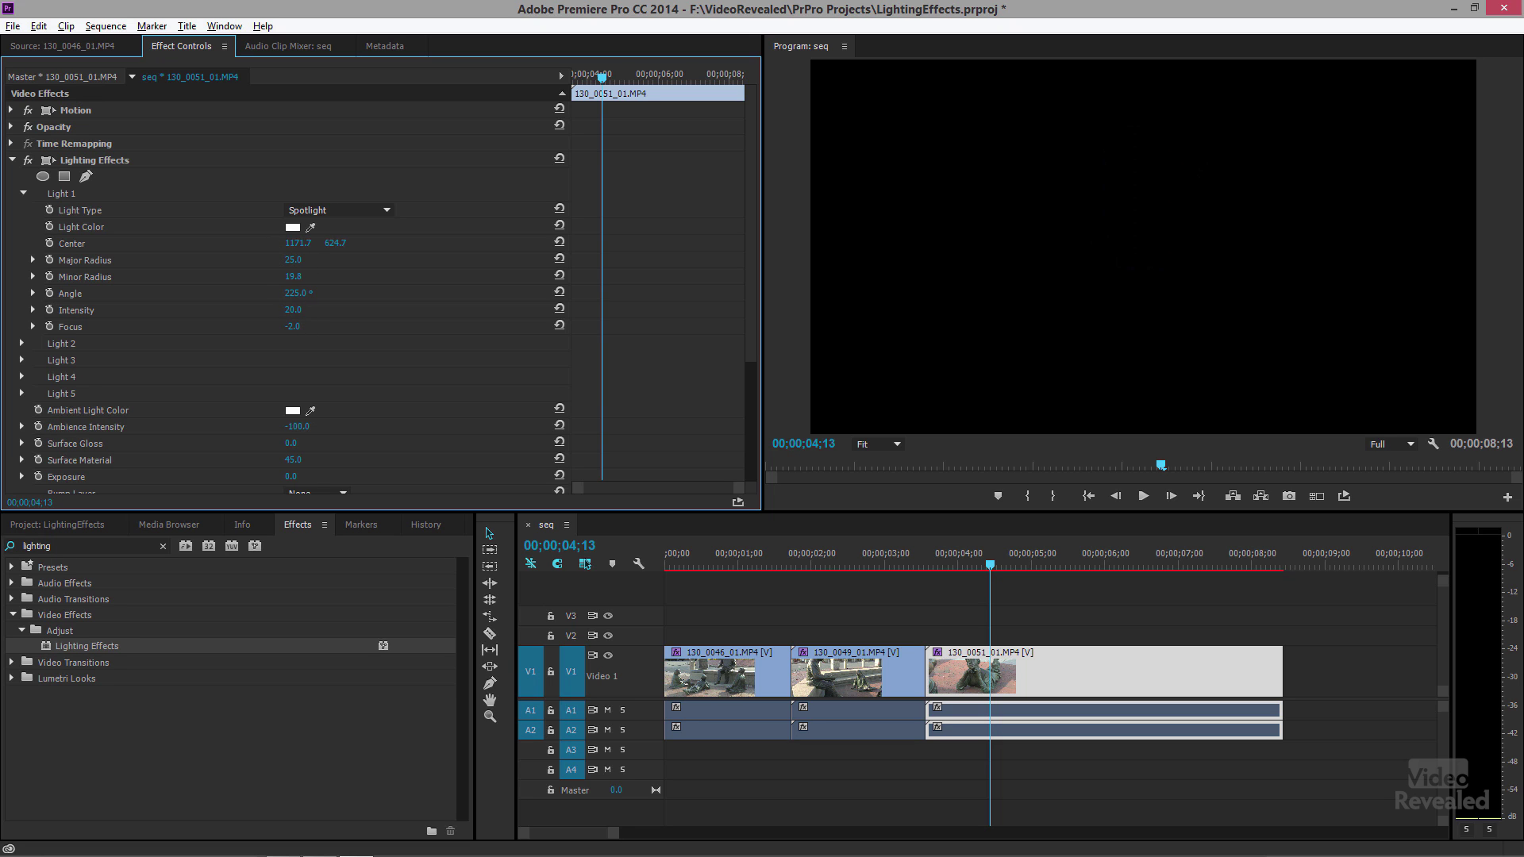
pyautogui.moveTo(293, 310)
pyautogui.mouseDown()
pyautogui.moveTo(342, 310)
pyautogui.moveTo(277, 309)
pyautogui.moveTo(310, 309)
pyautogui.mouseUp()
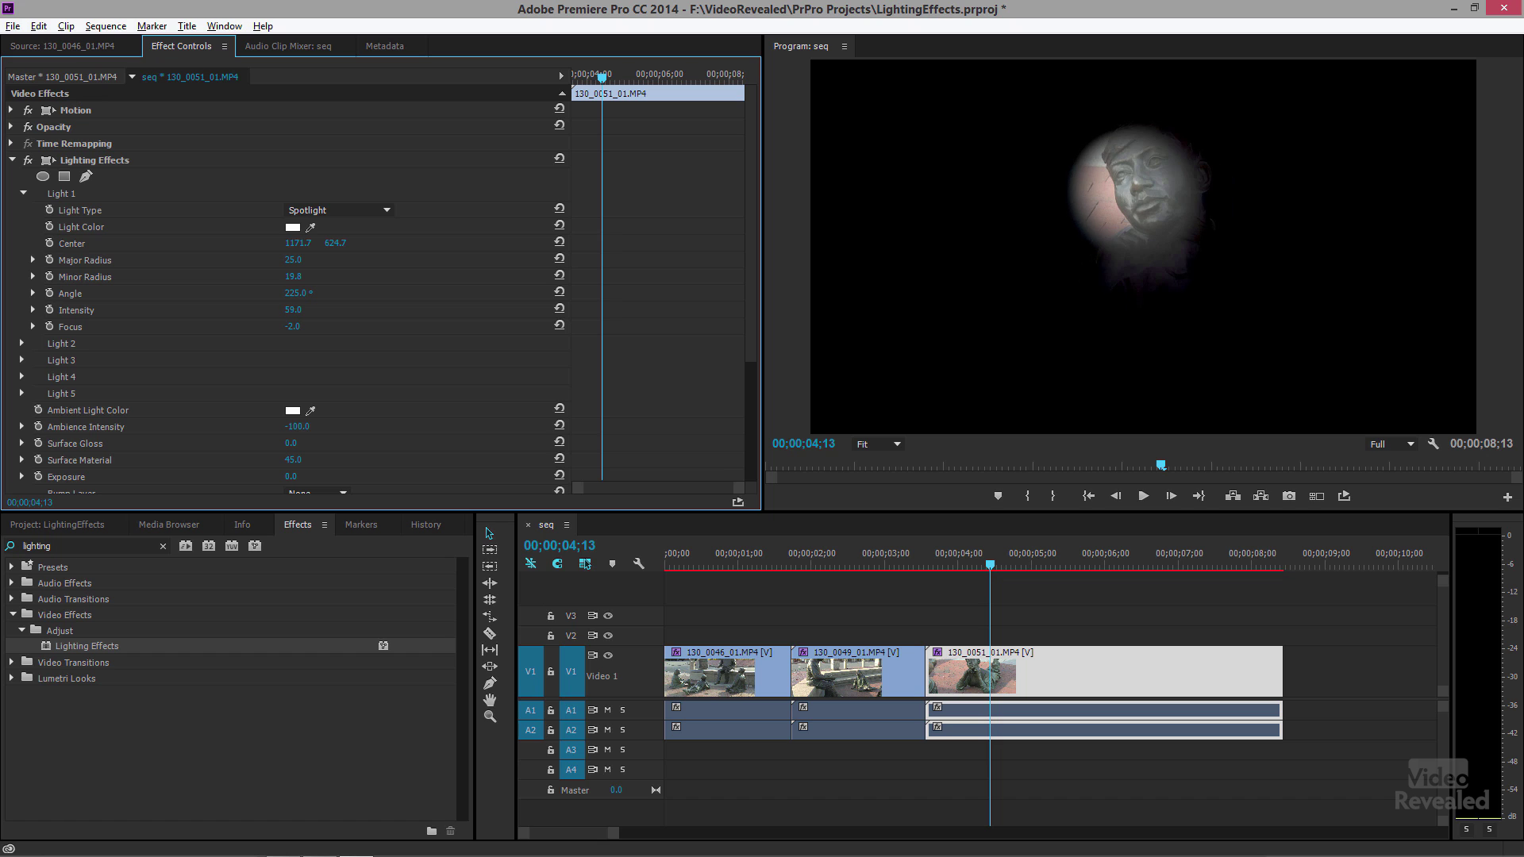
pyautogui.click(47, 161)
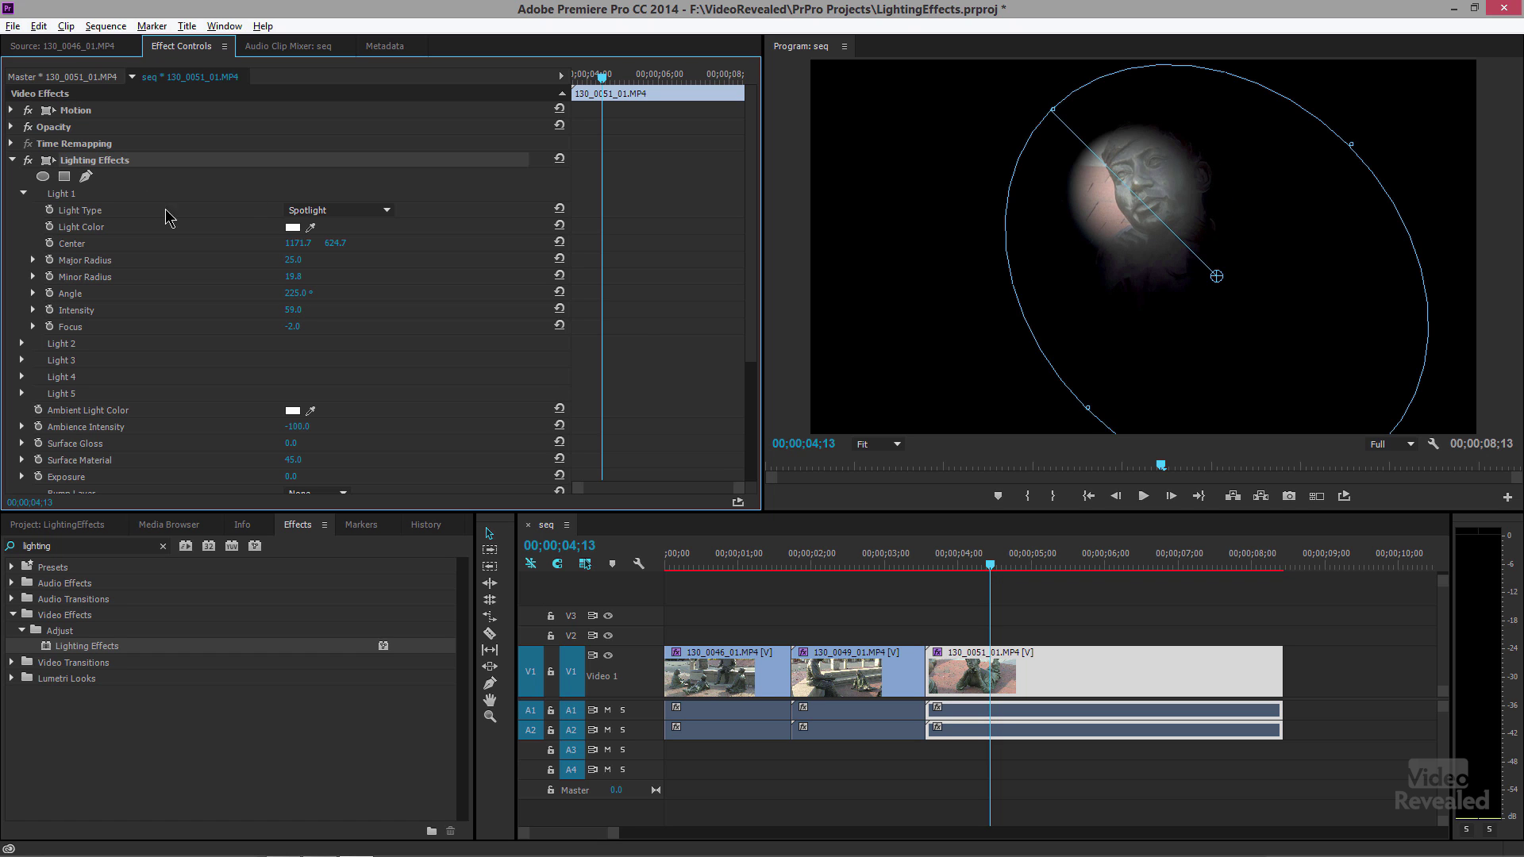
pyautogui.moveTo(1086, 407)
pyautogui.mouseDown()
pyautogui.moveTo(1064, 421)
pyautogui.moveTo(1084, 412)
pyautogui.mouseUp()
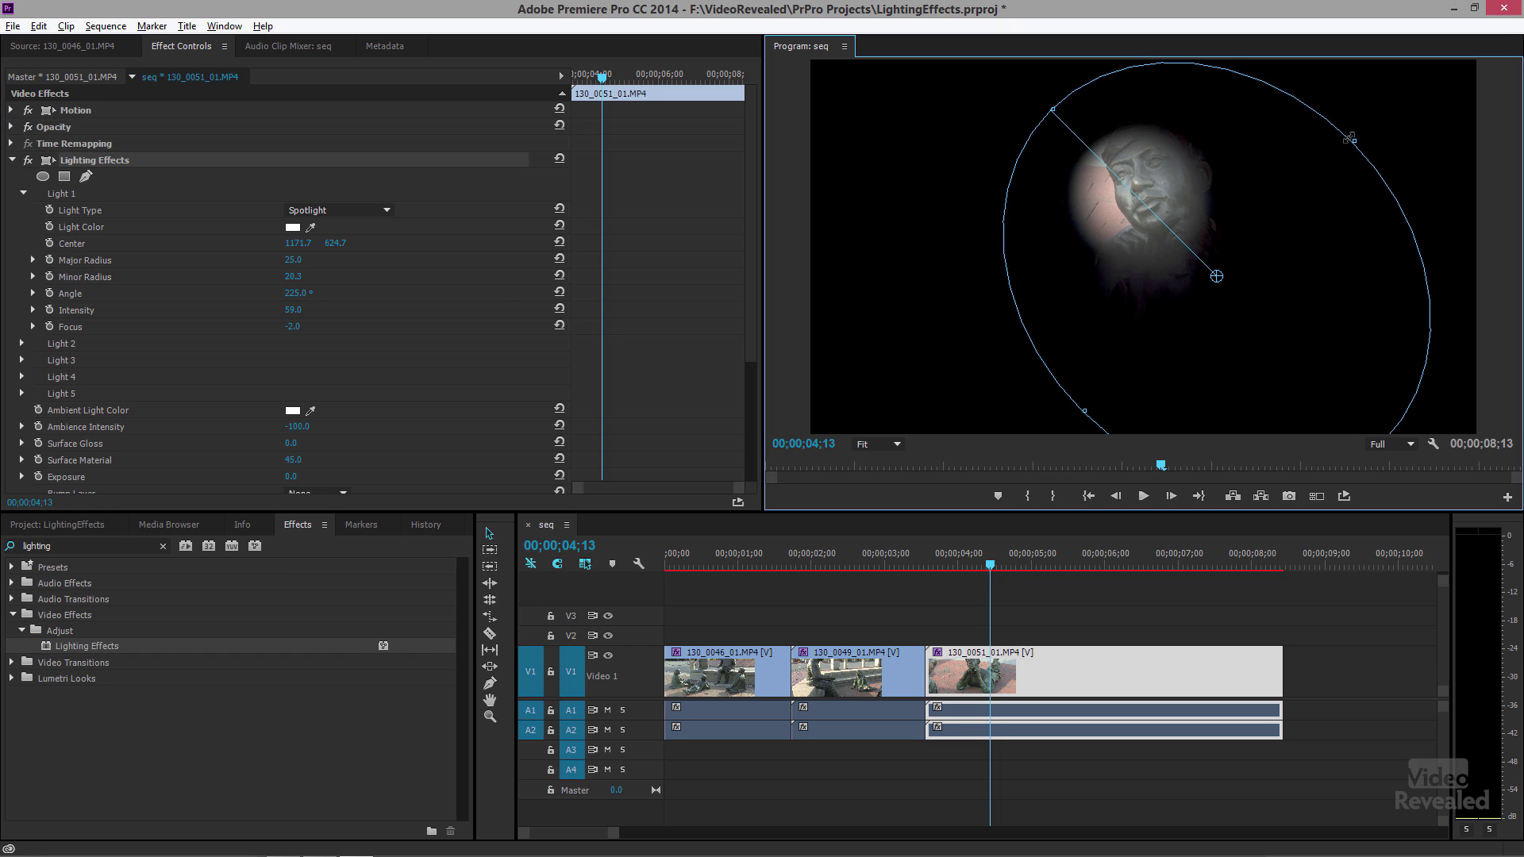
pyautogui.moveTo(1365, 140); pyautogui.dragTo(1419, 99)
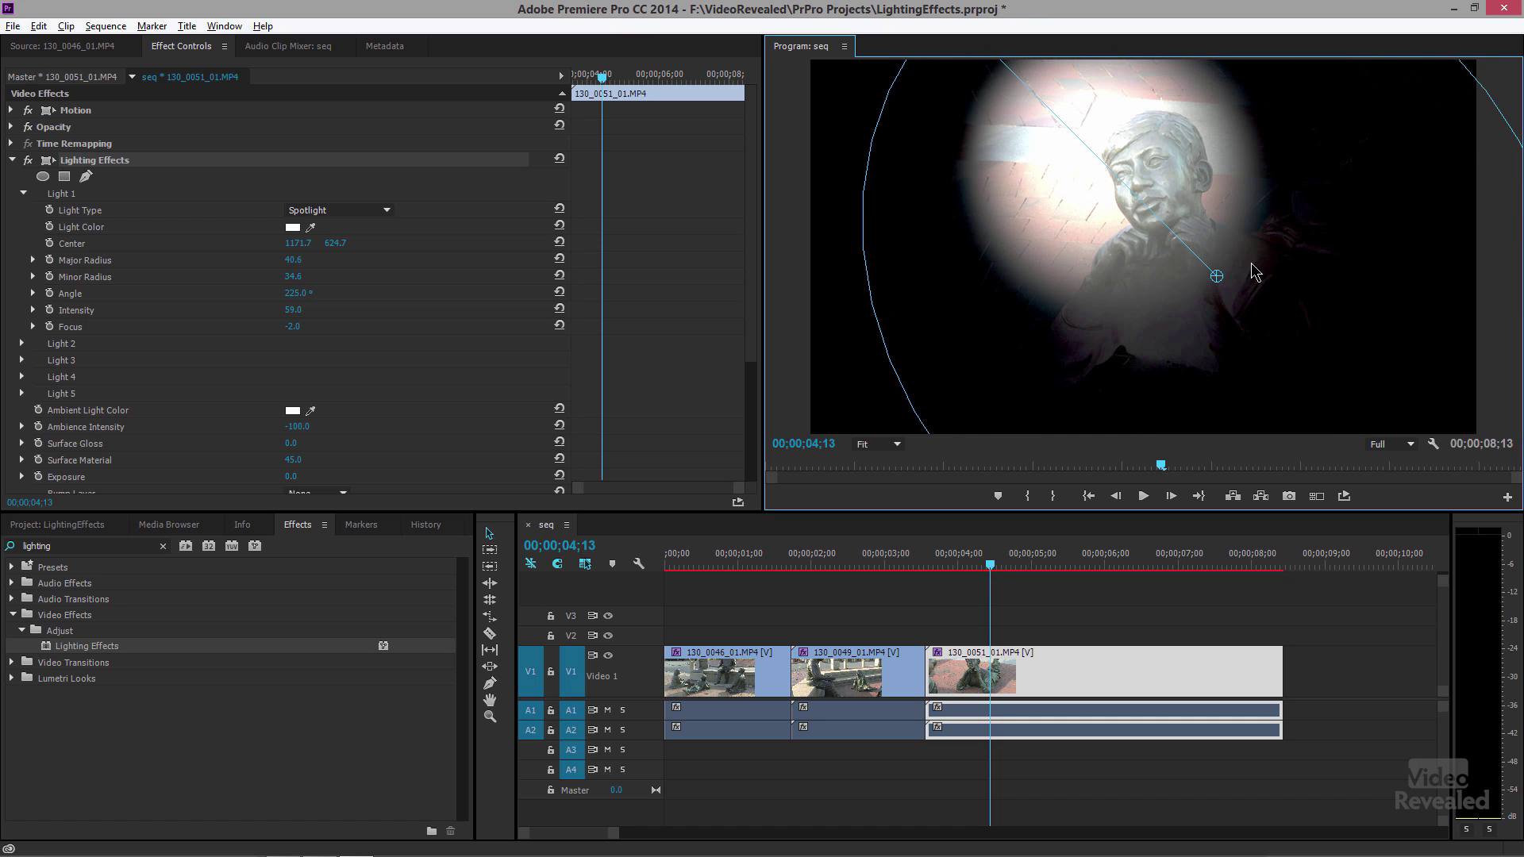